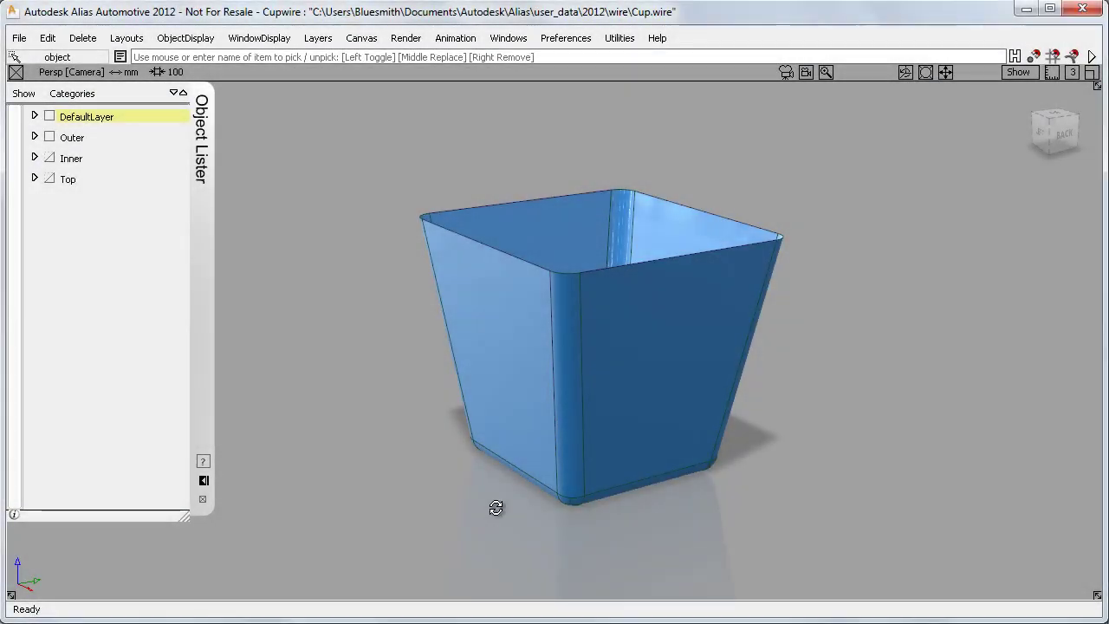
Step: Make the Inner and Top layers visible
mouse_move(497, 507)
alt+shift+mouse_down()
mouse_move(491, 613)
mouse_move(490, 520)
alt+shift+mouse_up()
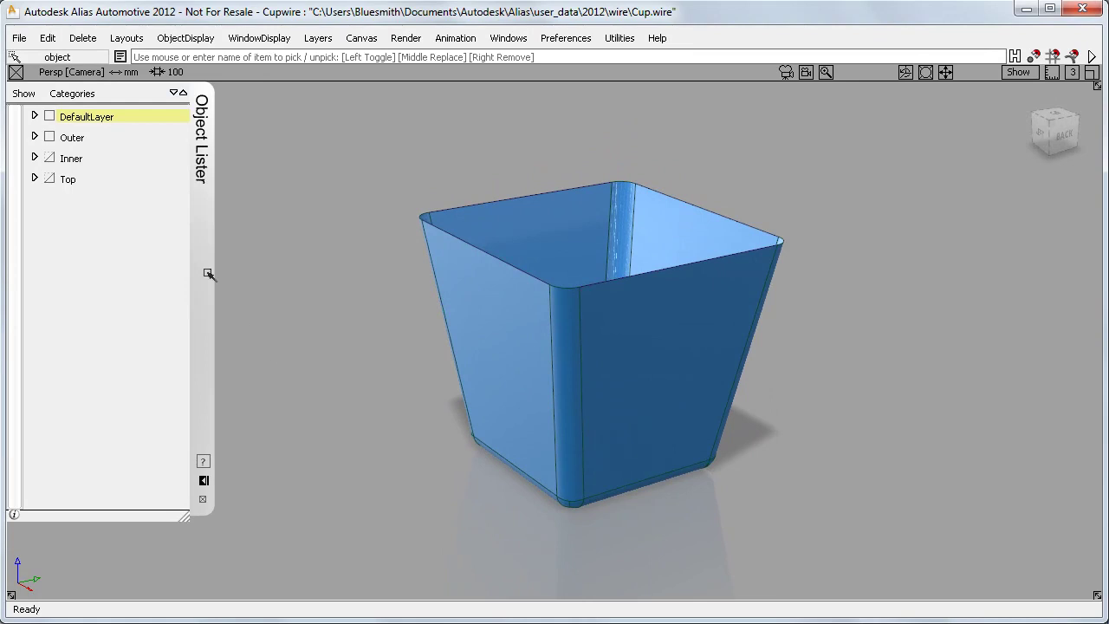
right_click(79, 159)
click(101, 238)
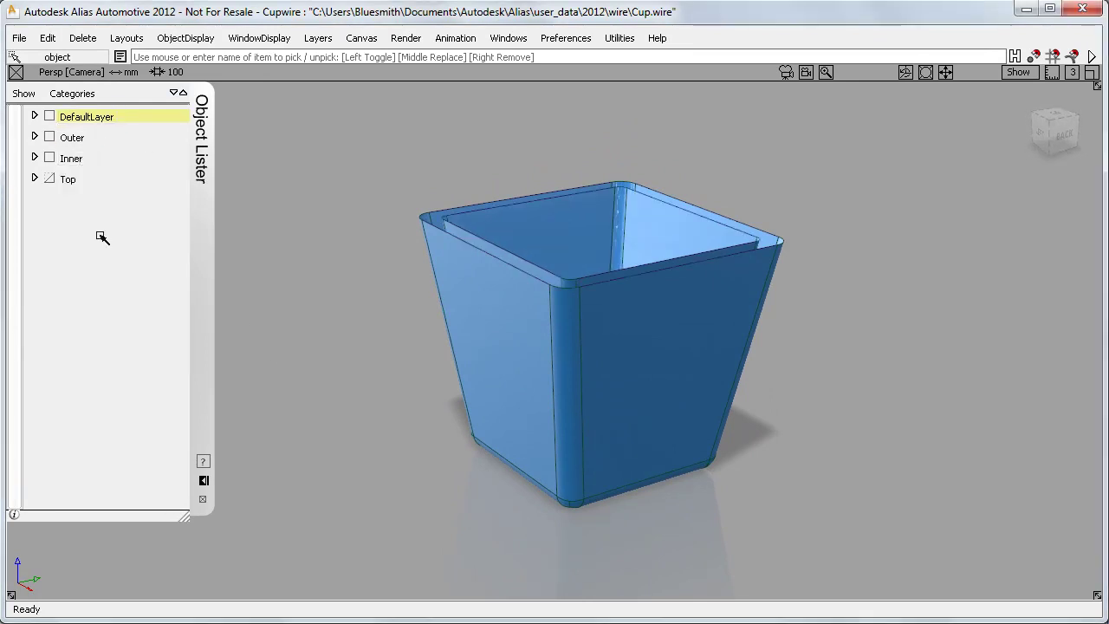
right_click(69, 179)
click(98, 250)
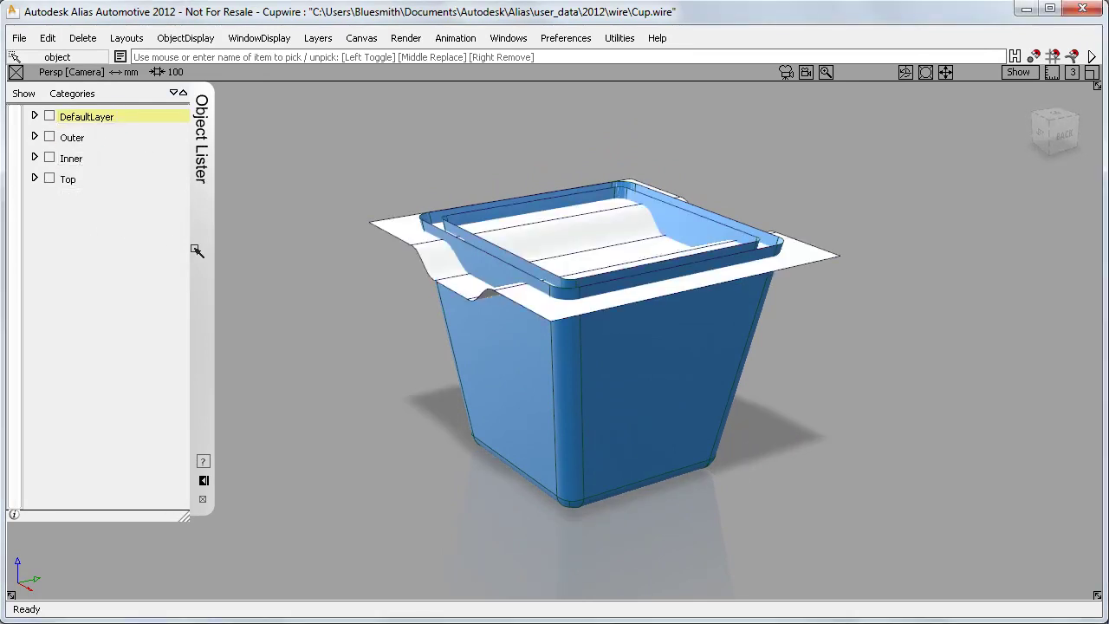
Step: Intersect the cup's inner and outer walls with the wavy top surfaces to create curves-on-surface, and restore the shaded display
click(508, 38)
click(511, 62)
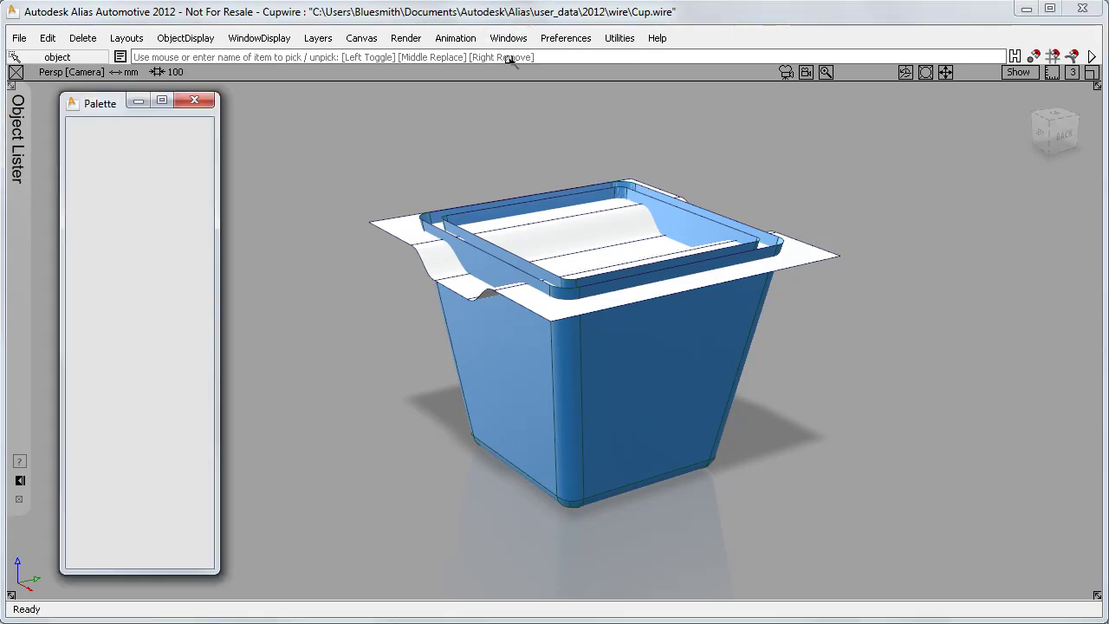
drag(102, 348, 190, 348)
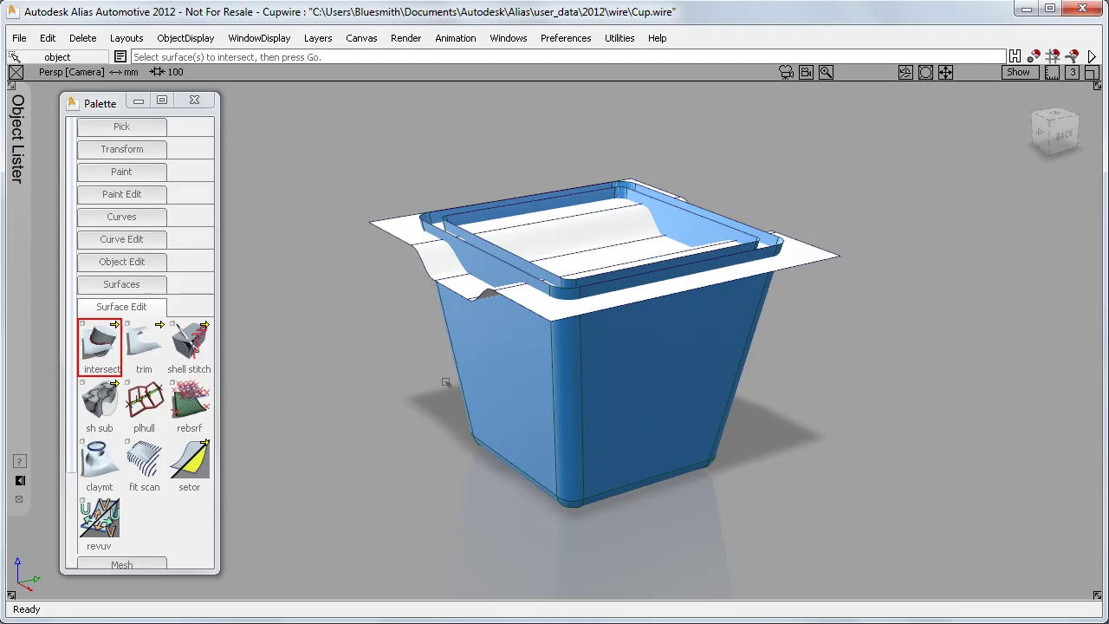
drag(407, 372, 746, 349)
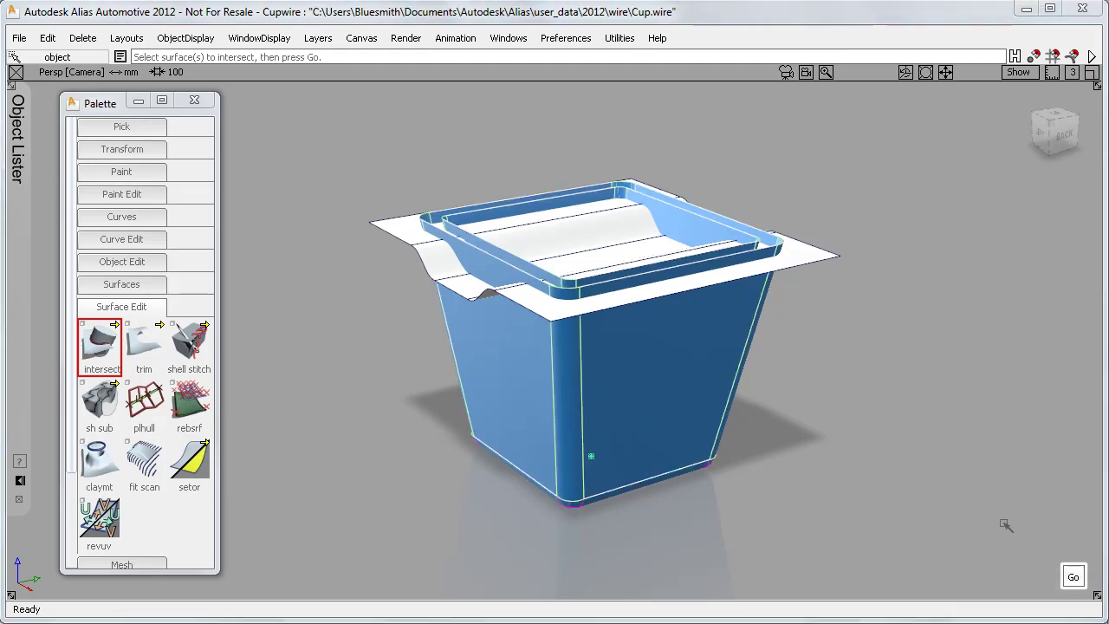
click(1074, 576)
drag(336, 327, 873, 137)
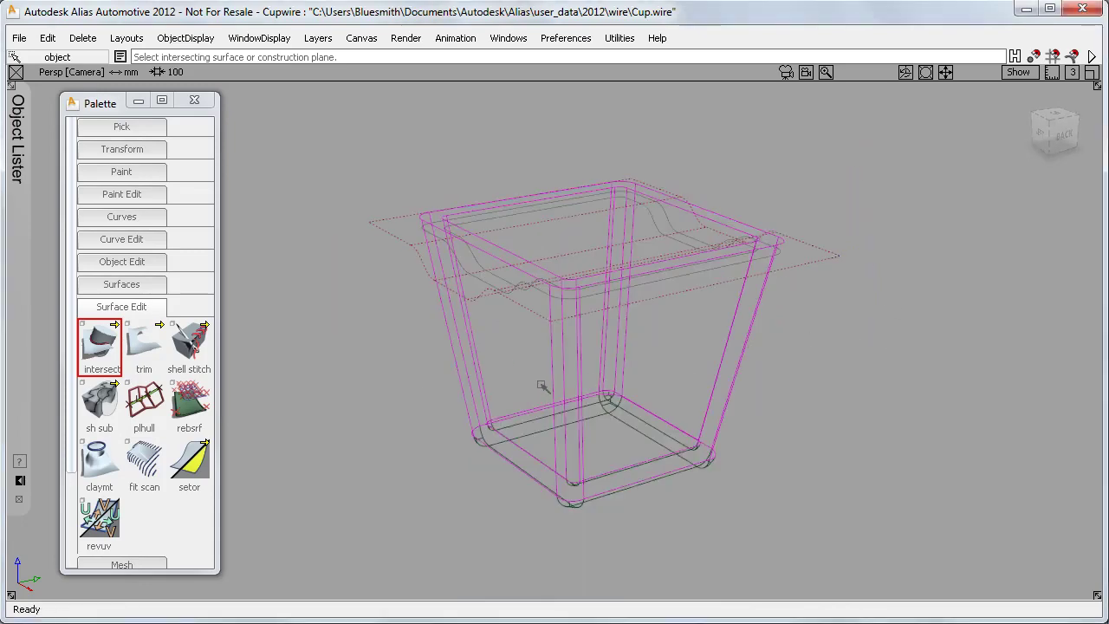
mouse_move(390, 326)
mouse_down()
mouse_move(791, 134)
mouse_move(814, 260)
mouse_move(886, 205)
mouse_move(827, 148)
mouse_up()
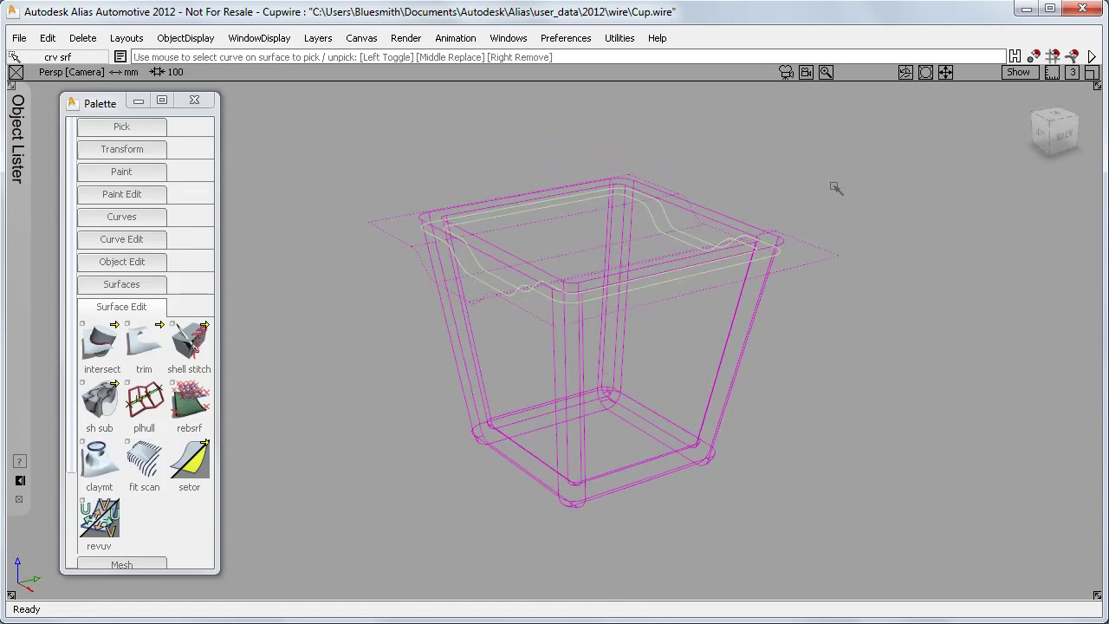
ctrl+shift+drag(837, 186, 830, 163)
key(5)
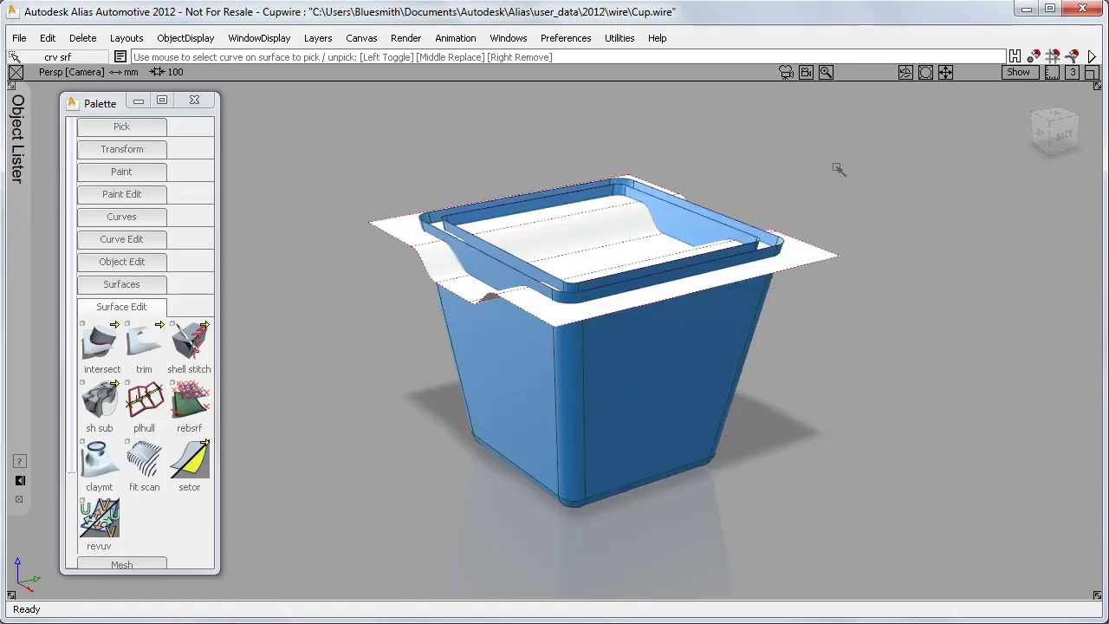
Step: Trim the cup's inner and outer walls at the intersection curves, keeping the regions below the wavy top surfaces
click(140, 350)
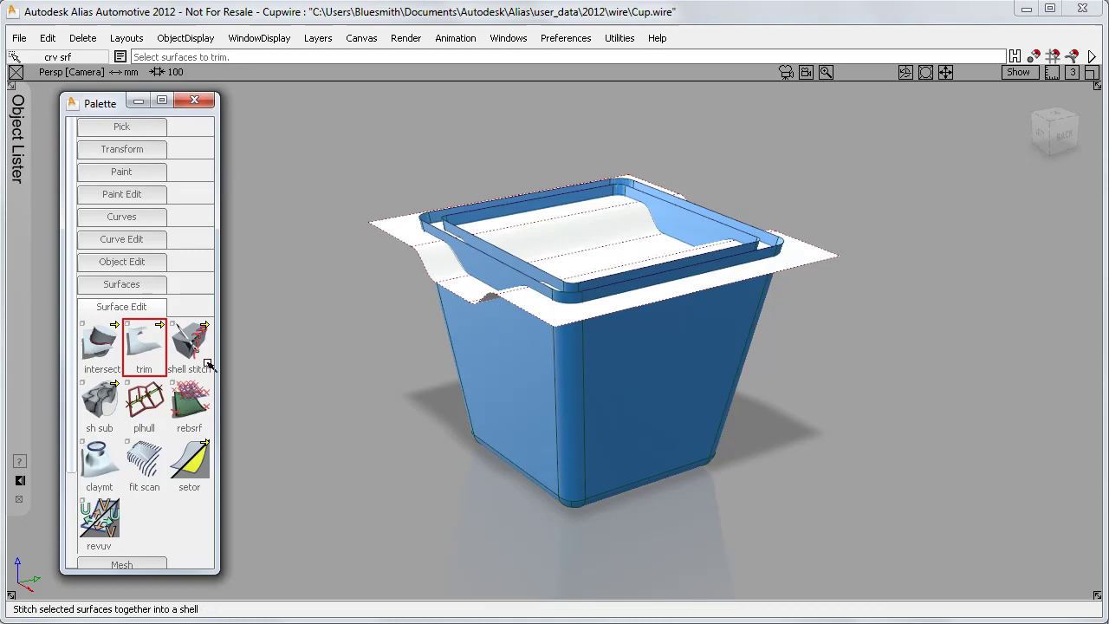
alt+shift+drag(478, 463, 430, 433)
drag(378, 367, 811, 312)
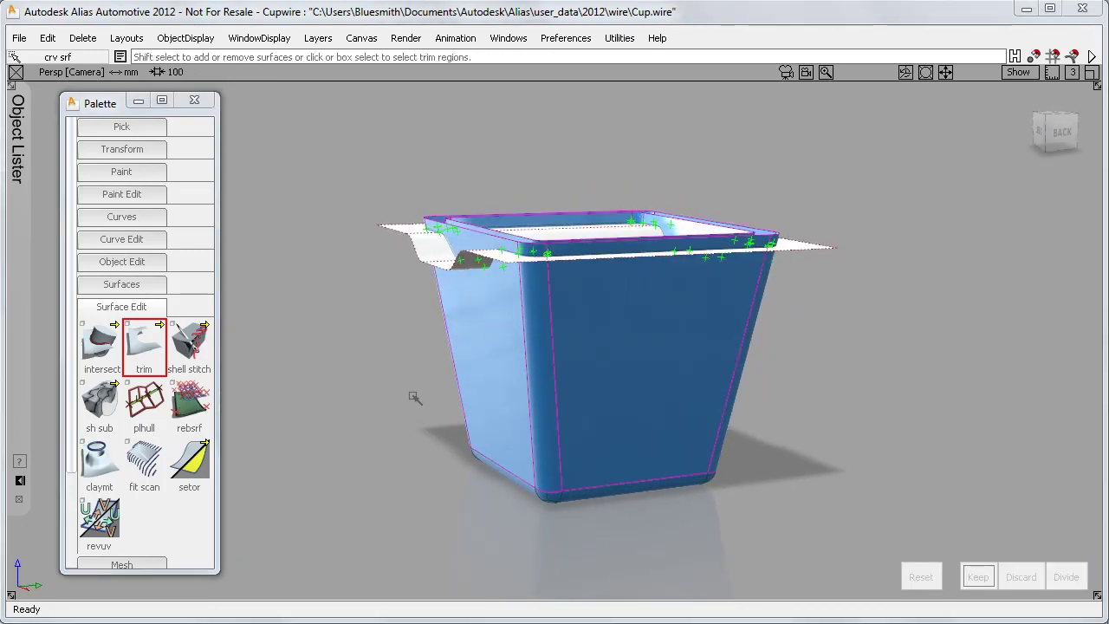
drag(405, 386, 818, 324)
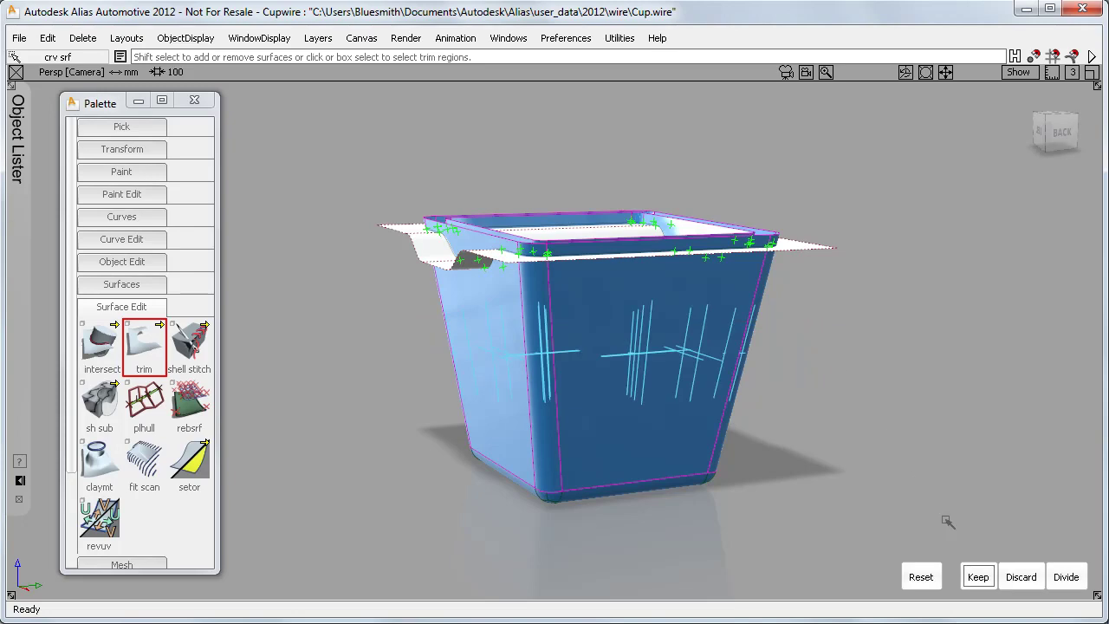
click(977, 577)
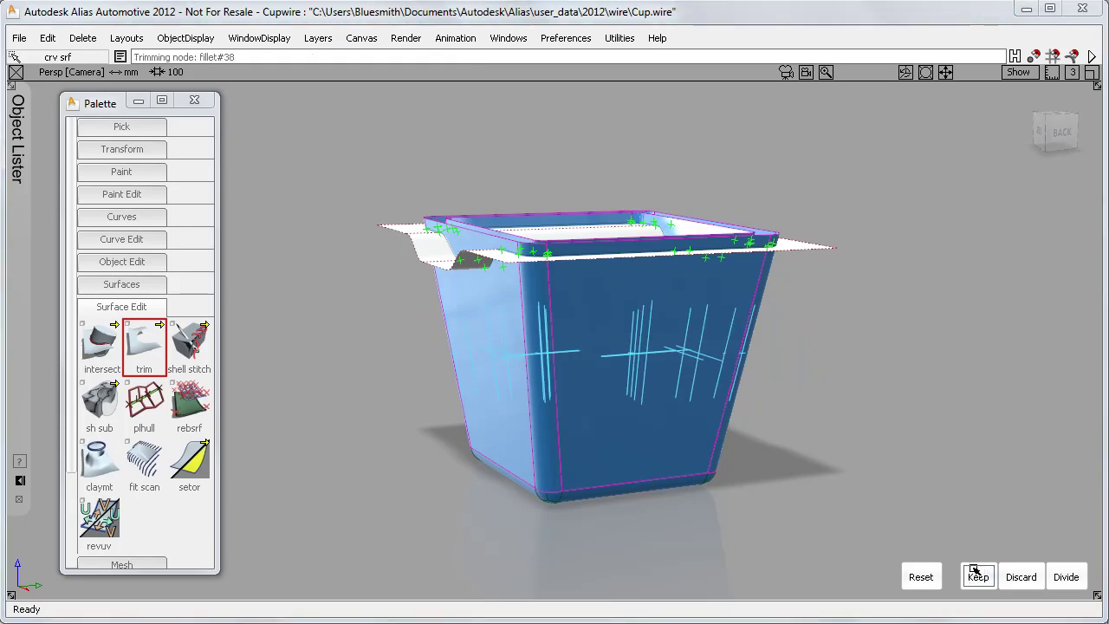
Step: Trim the wavy top surfaces, discarding the regions outside the cup and inside its opening to leave only the rim
alt+shift+drag(865, 165, 760, 334)
alt+shift+middle_drag(761, 333, 788, 307)
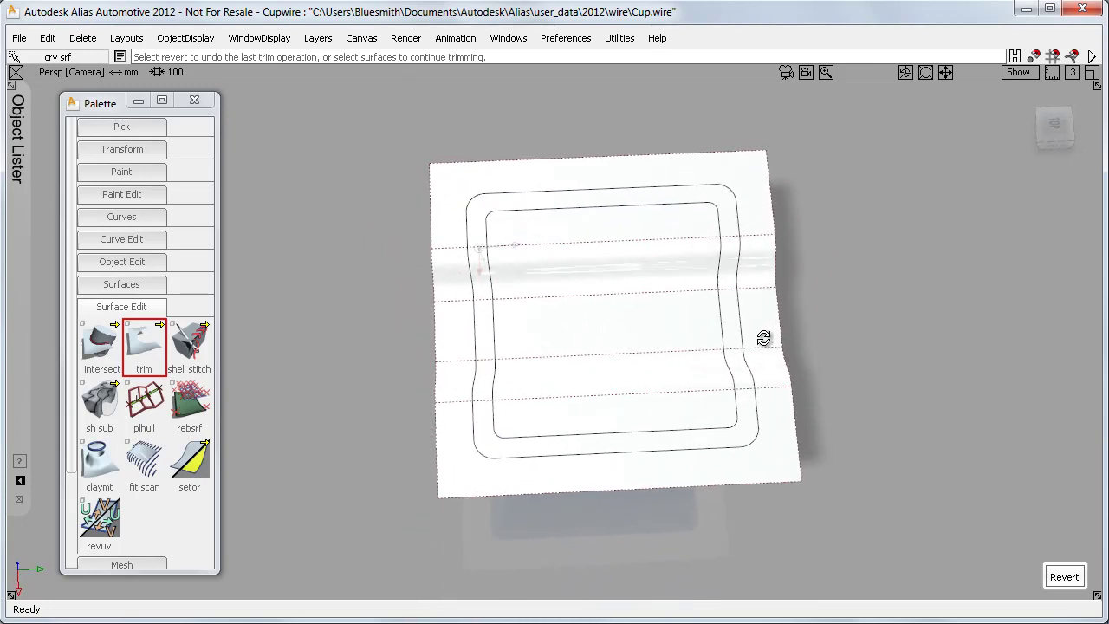
alt+shift+drag(765, 338, 763, 335)
drag(589, 157, 676, 483)
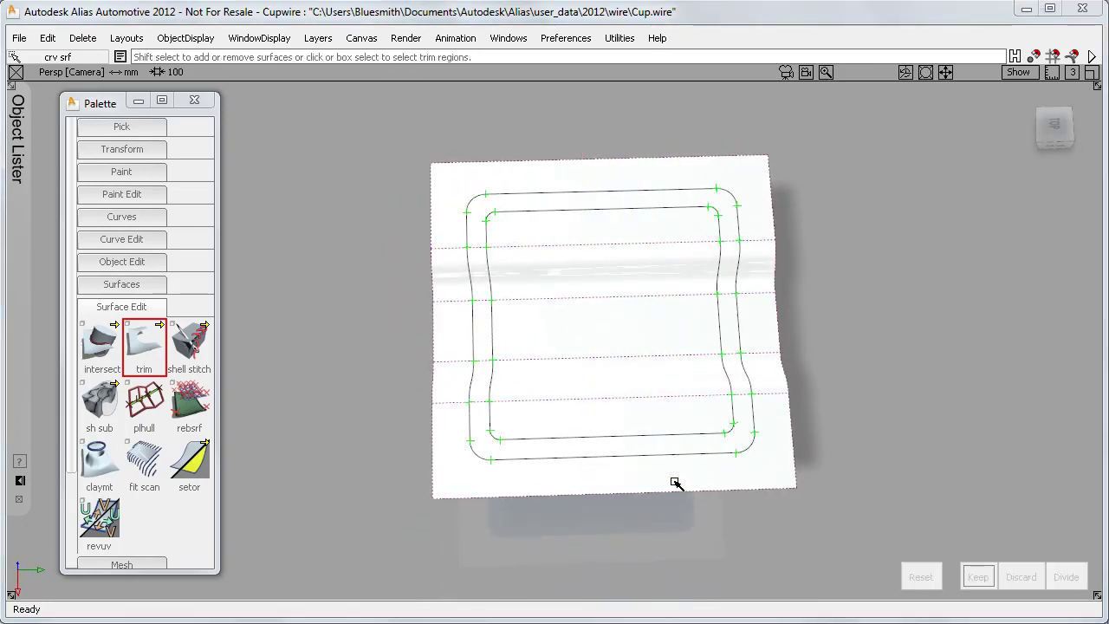
drag(585, 238, 635, 422)
drag(760, 227, 837, 424)
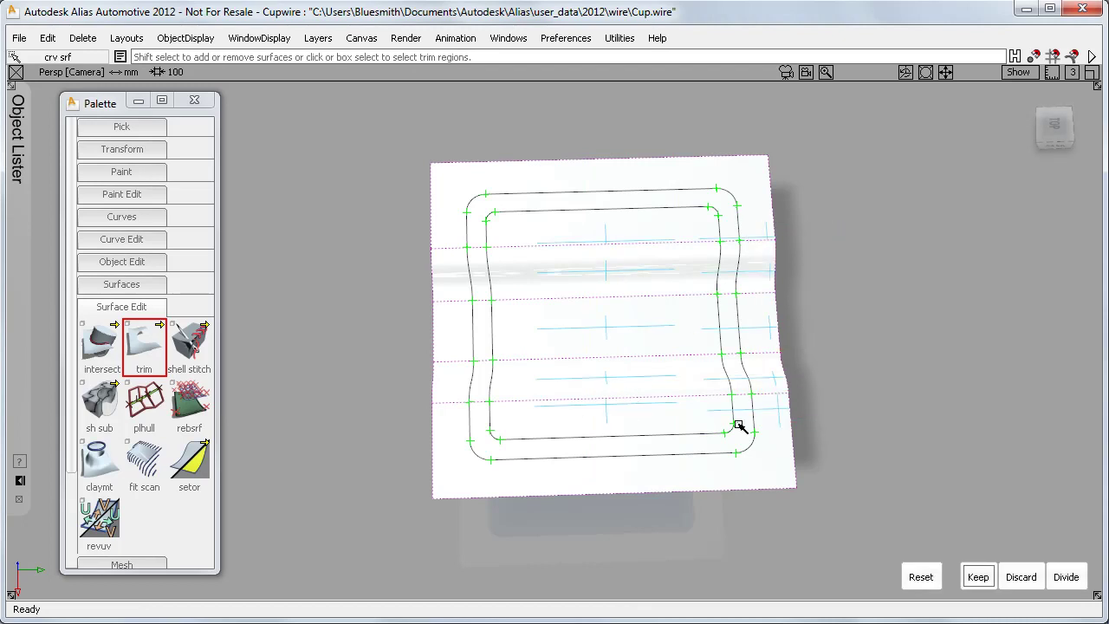
drag(402, 233, 454, 427)
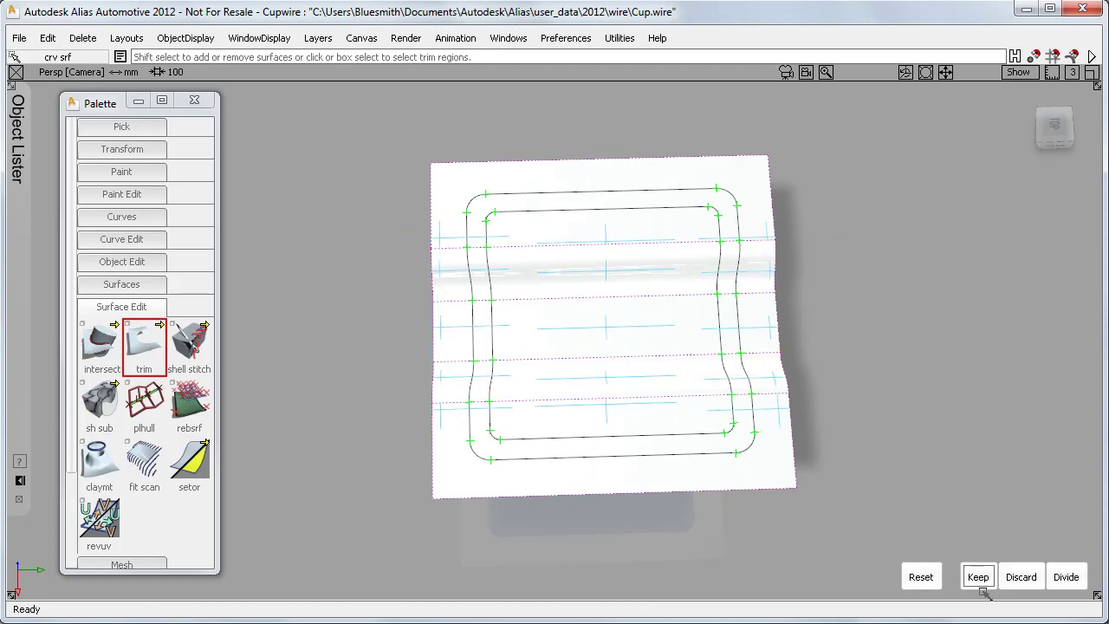
click(1018, 577)
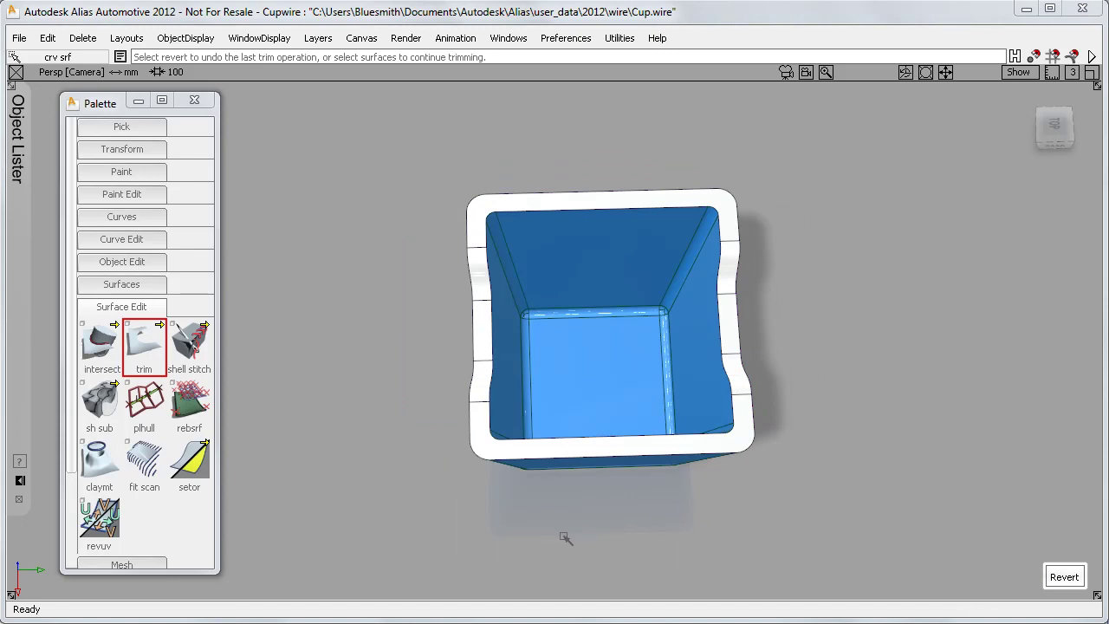
alt+shift+drag(538, 539, 778, 405)
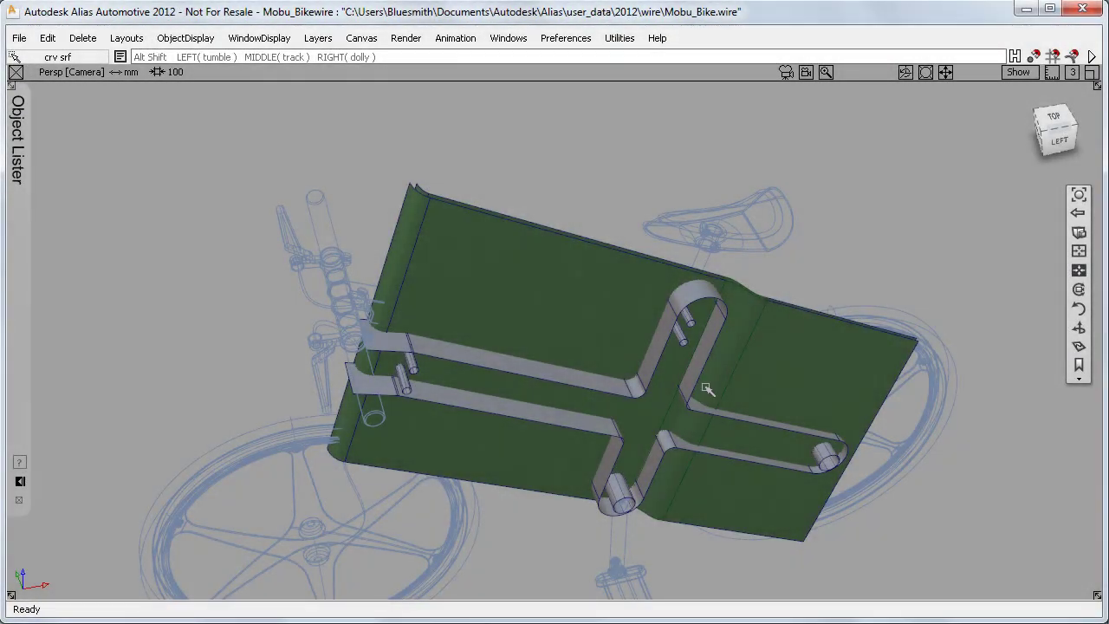
Step: In the Mobu_Bike model, pick all objects on the Frame_Profile layer
click(25, 355)
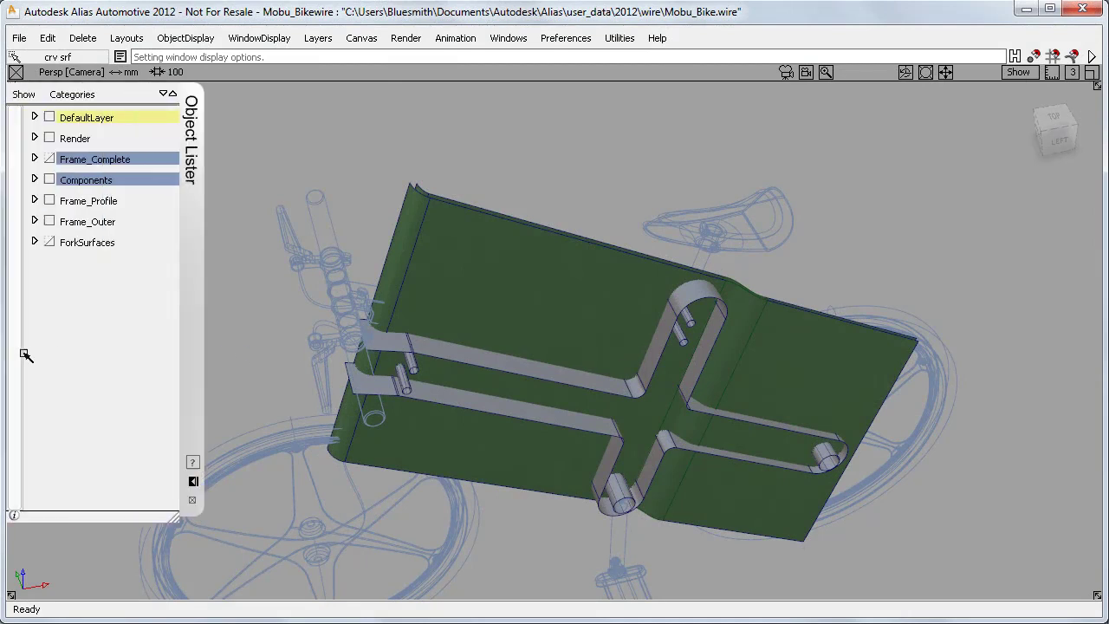
right_click(87, 202)
click(109, 331)
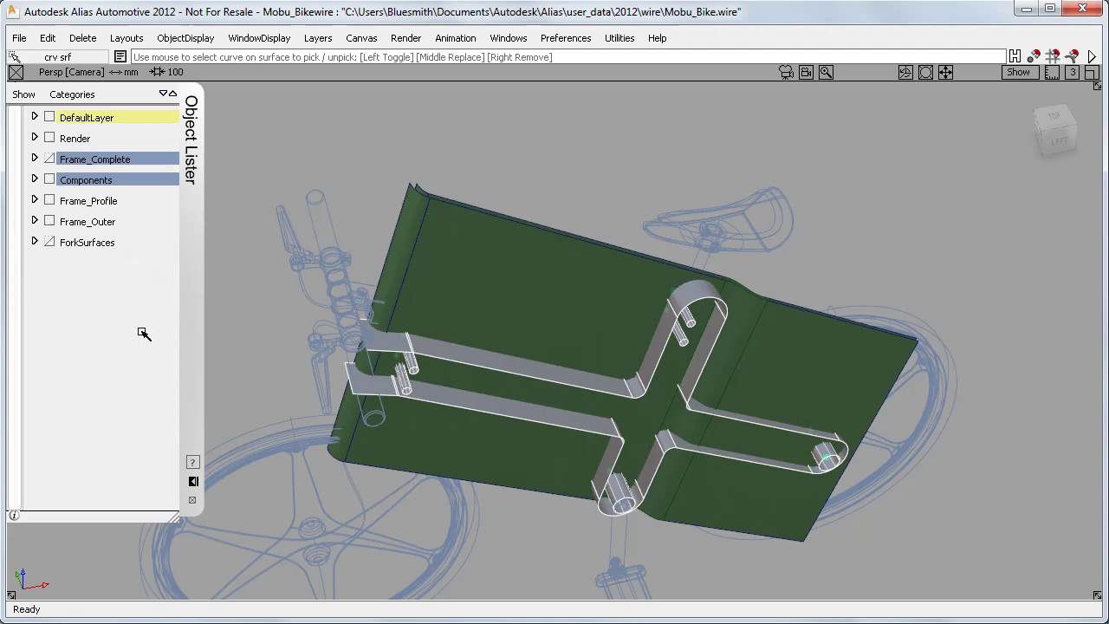
Step: Intersect the picked frame profile surfaces with the green outer frame surfaces to create curves-on-surface
click(508, 38)
click(527, 64)
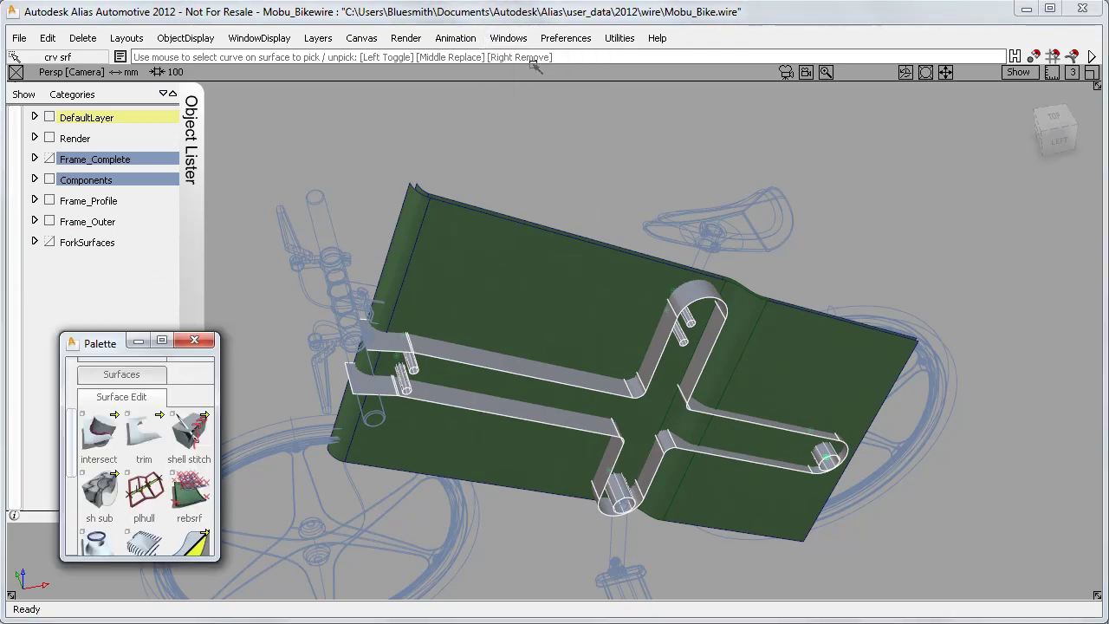
click(111, 433)
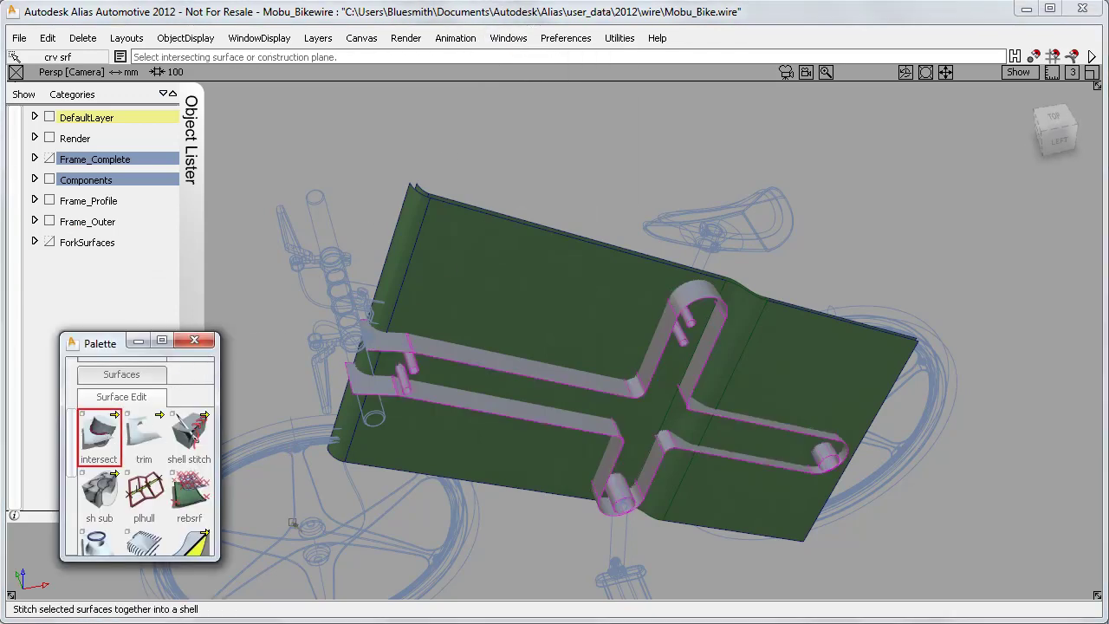
drag(278, 537, 941, 148)
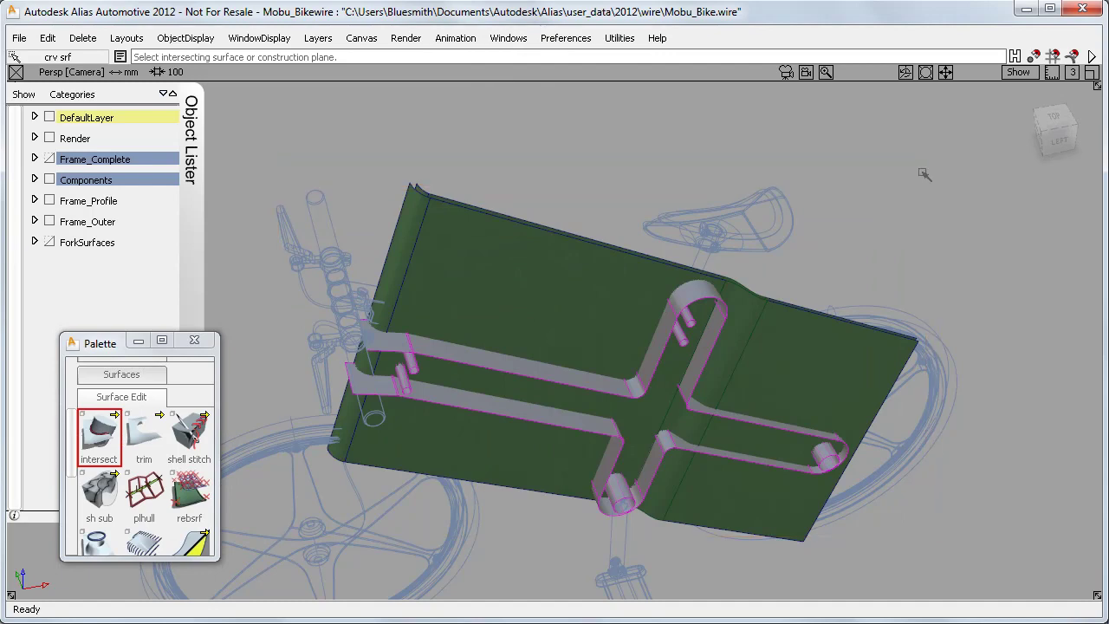
ctrl+shift+right_click(847, 203)
ctrl+shift+right_drag(848, 204, 901, 203)
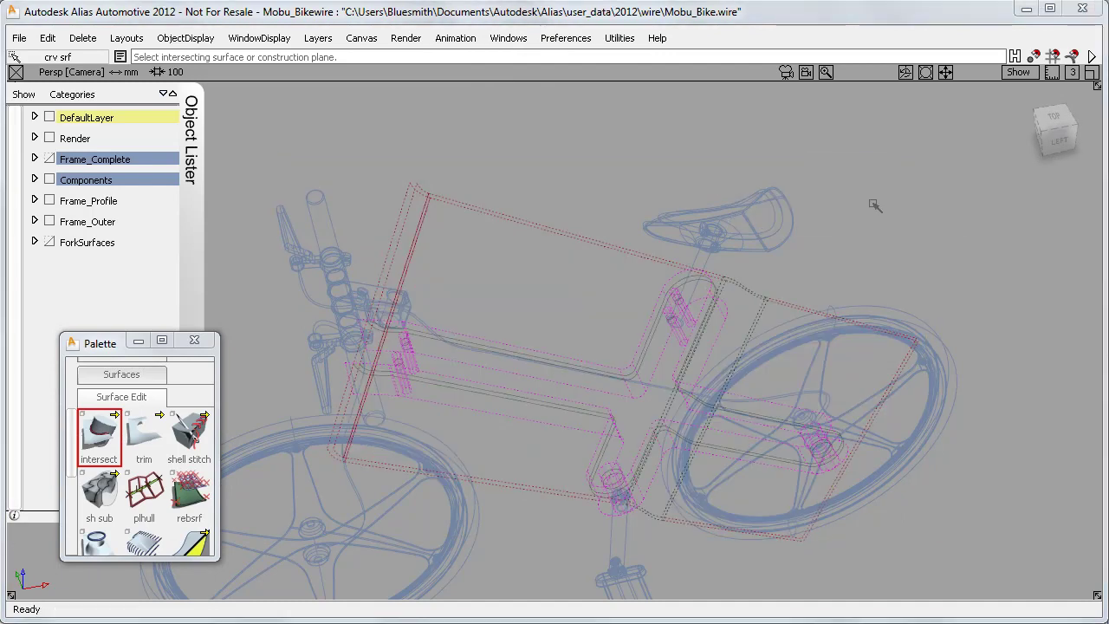
ctrl+shift+drag(871, 203, 906, 183)
drag(307, 167, 916, 551)
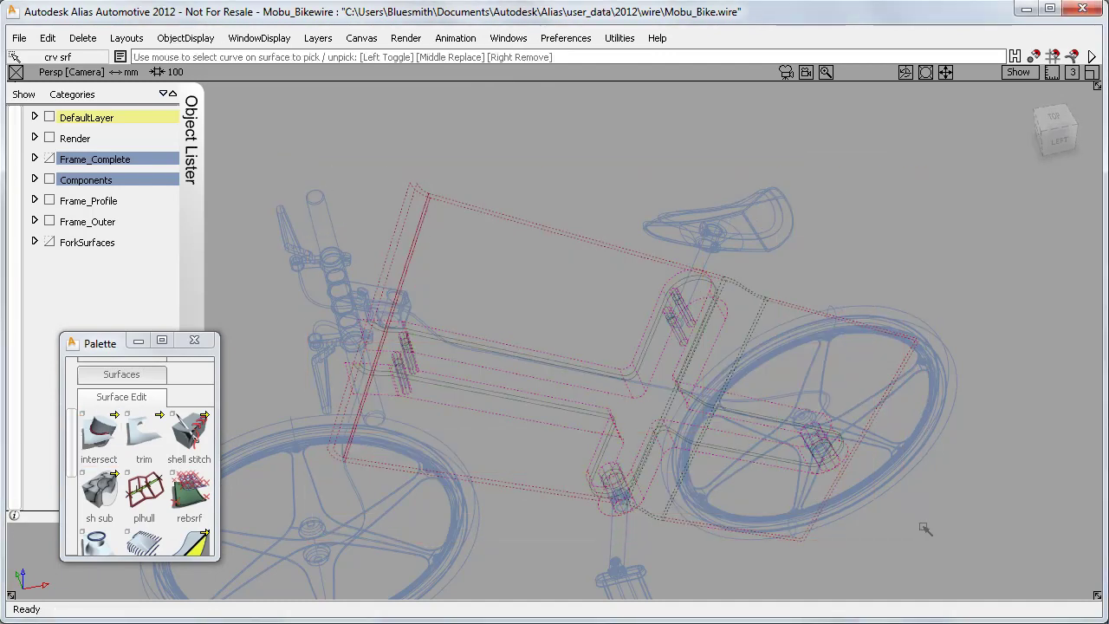
Step: Hide the Frame_Profile and Components layers so only the green outer frame surfaces are displayed
mouse_move(898, 408)
alt+shift+mouse_down()
mouse_move(861, 444)
mouse_move(804, 396)
mouse_move(841, 379)
mouse_move(834, 343)
alt+shift+mouse_up()
ctrl+shift+right_drag(834, 333, 873, 334)
alt+shift+drag(774, 345, 773, 354)
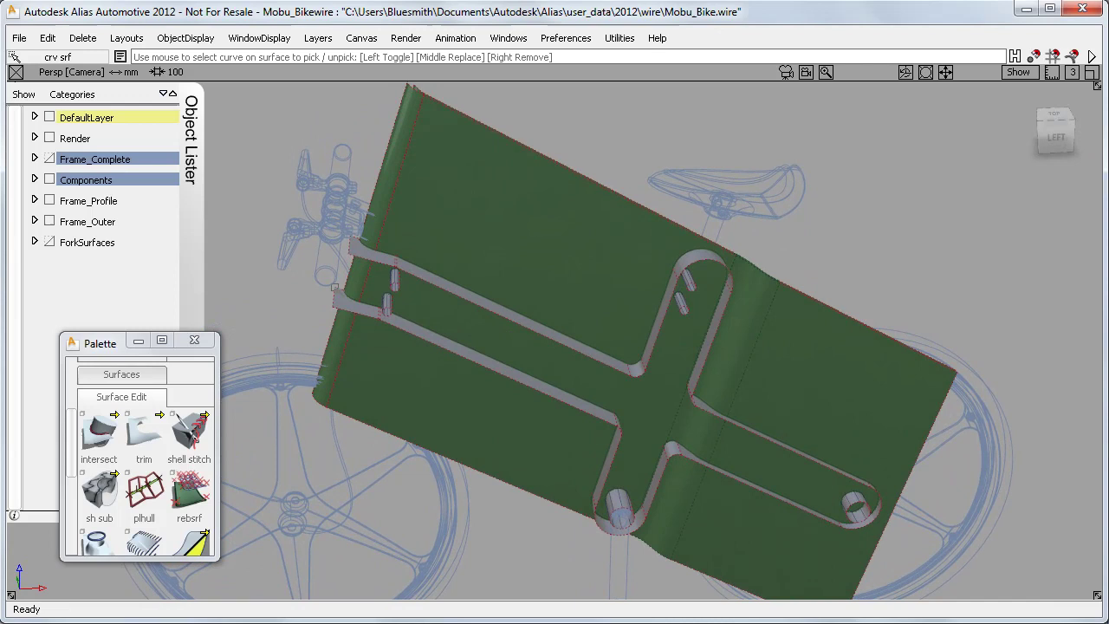
right_click(108, 222)
click(100, 258)
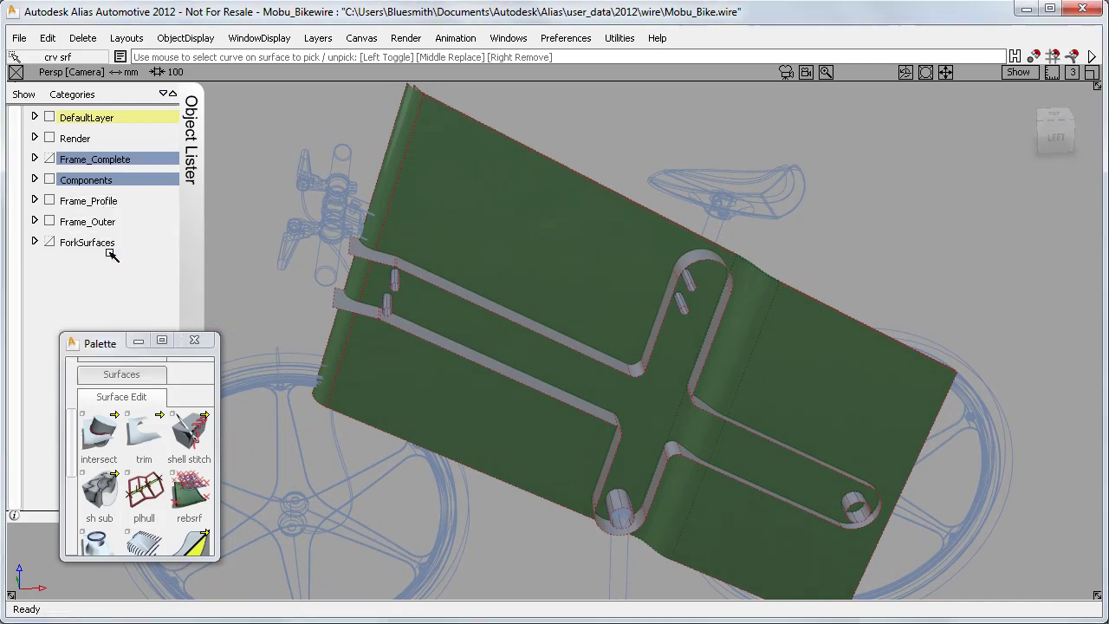
right_click(108, 201)
click(111, 255)
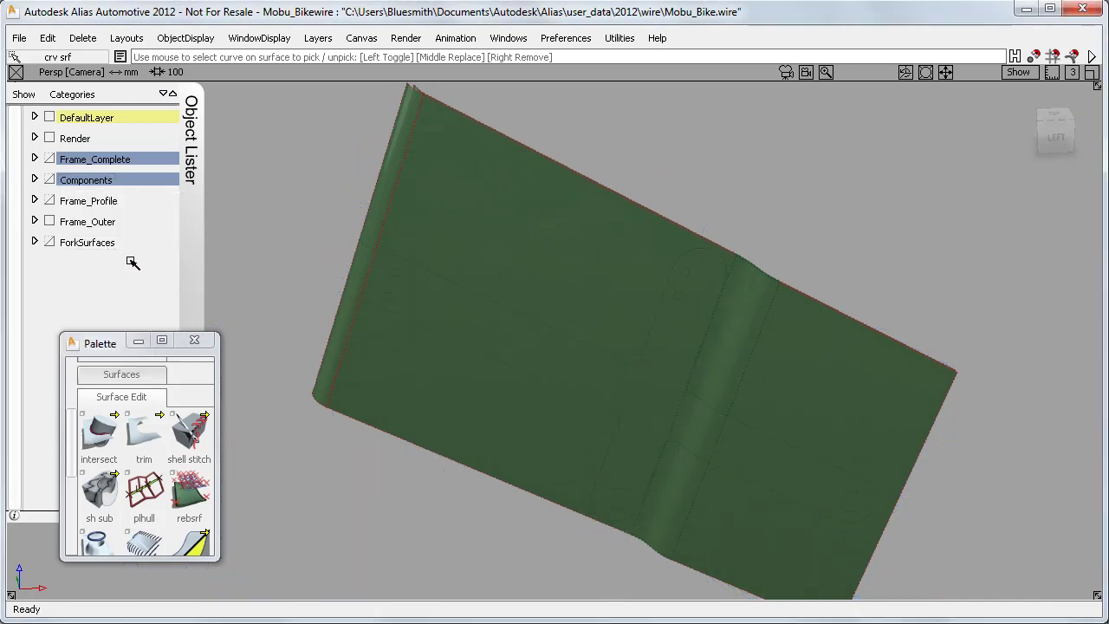
Step: Trim the green outer frame surfaces along the profile curves, keeping the cross-shaped frame regions
click(144, 433)
drag(271, 539, 921, 156)
alt+shift+drag(745, 353, 714, 327)
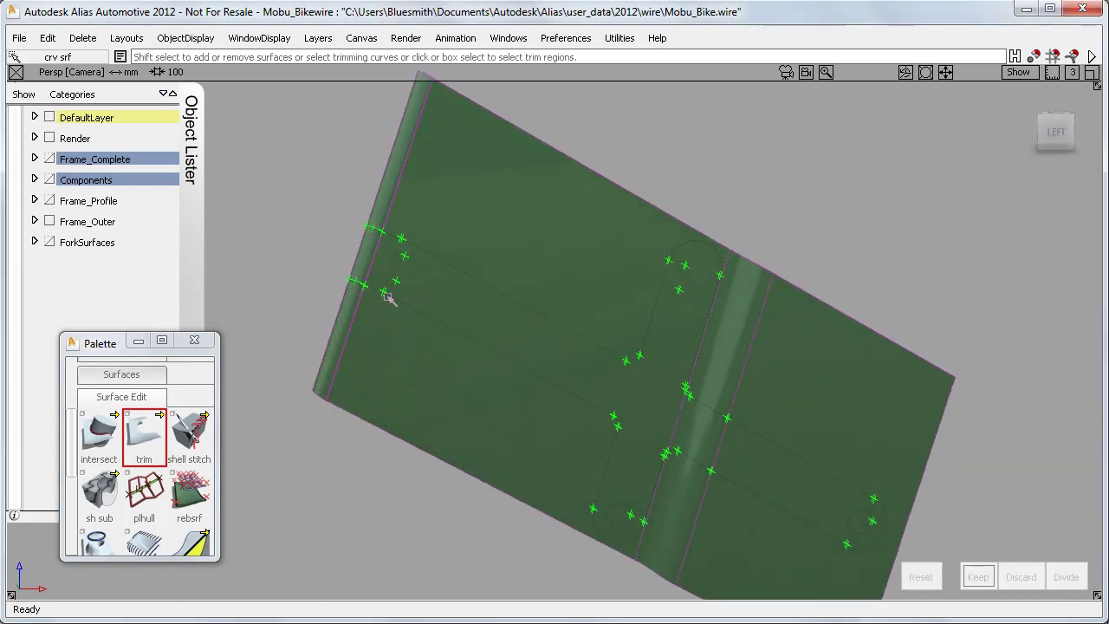
click(379, 258)
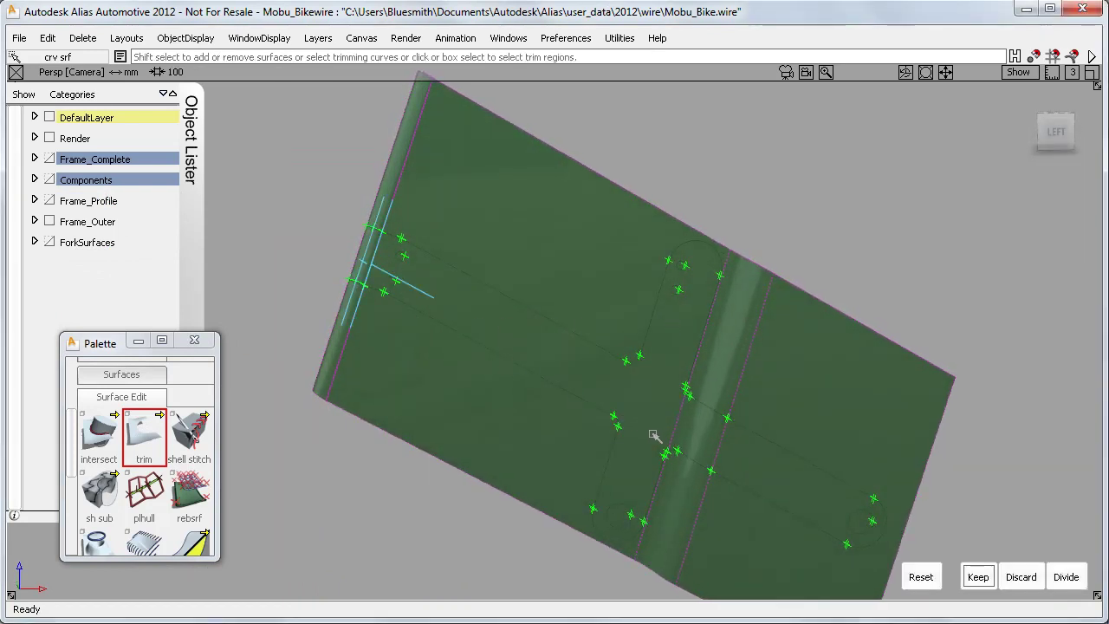
drag(653, 434, 738, 443)
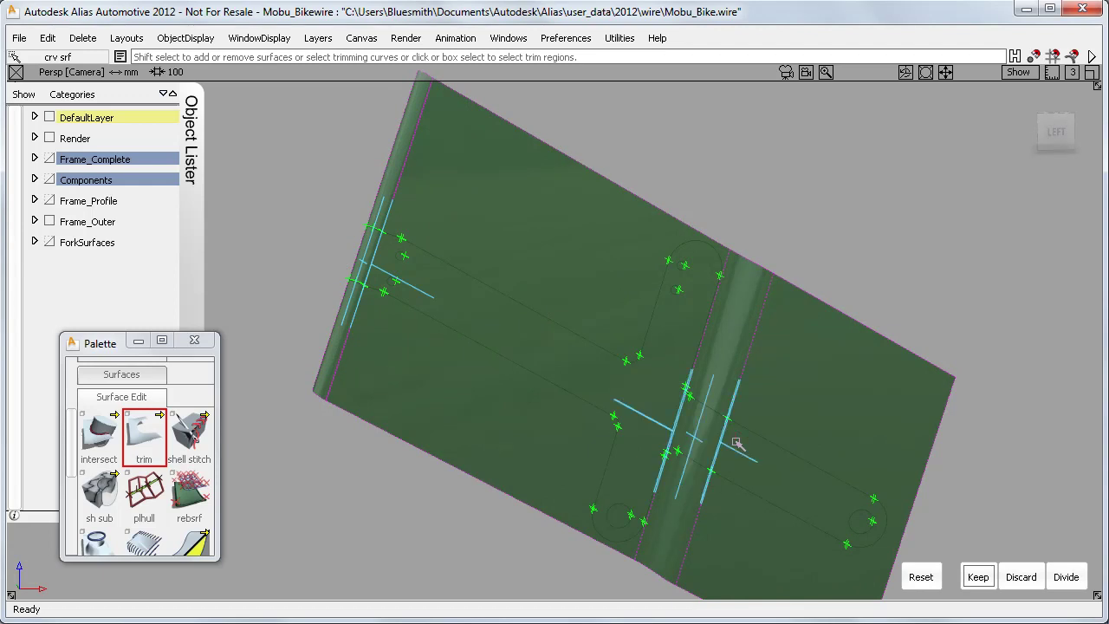
click(977, 577)
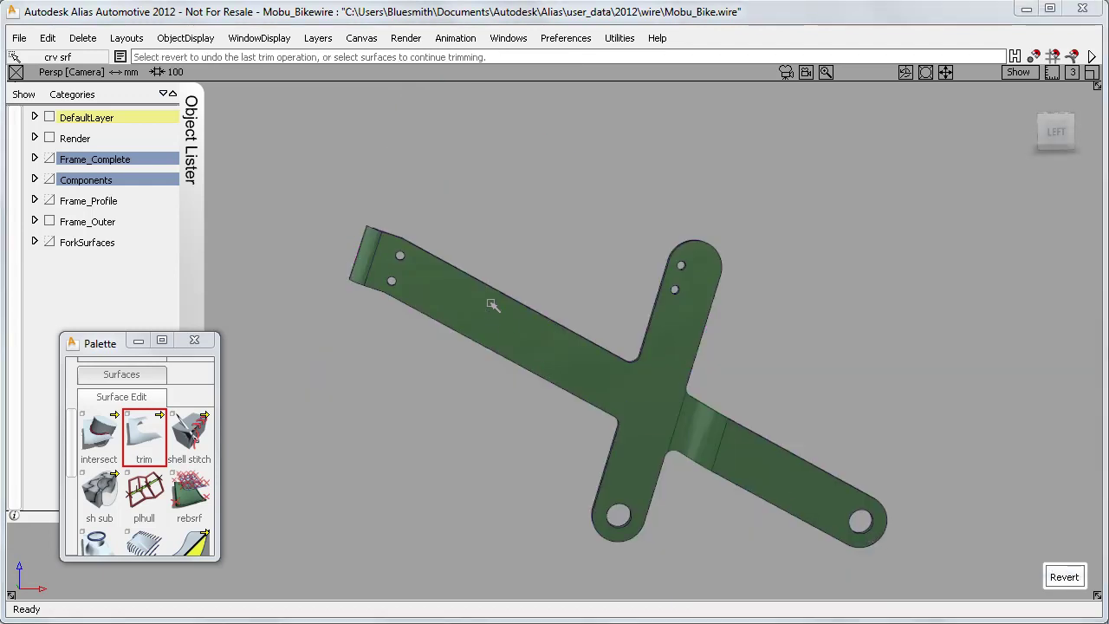
Step: Hide the Frame_Outer layer and show the Frame_Profile layer
alt+shift+drag(882, 530, 553, 387)
right_click(78, 242)
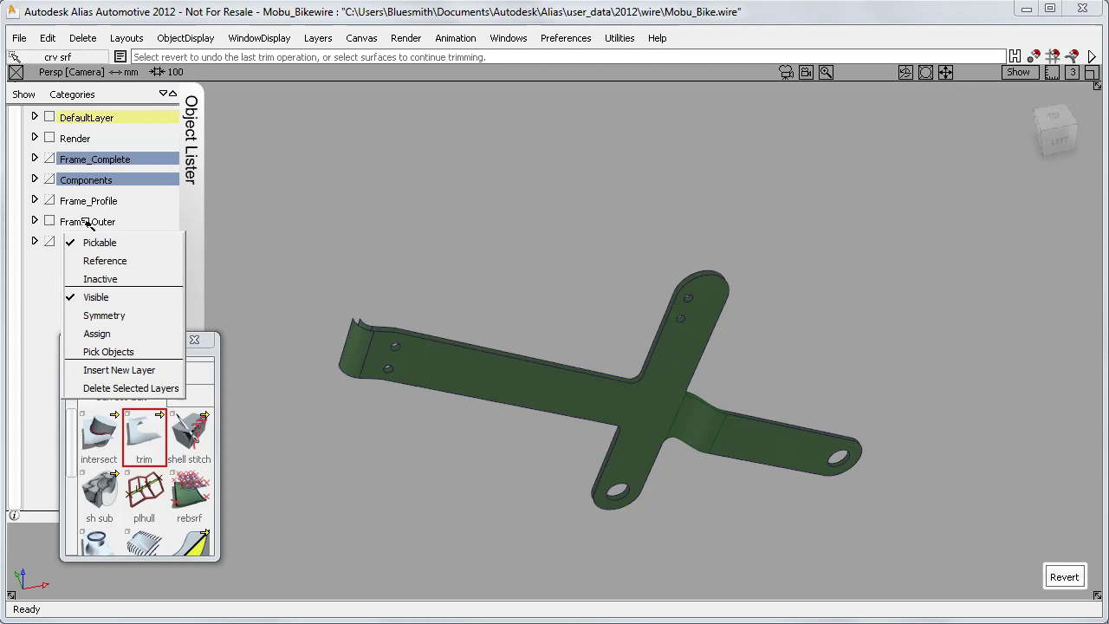
click(96, 296)
right_click(87, 210)
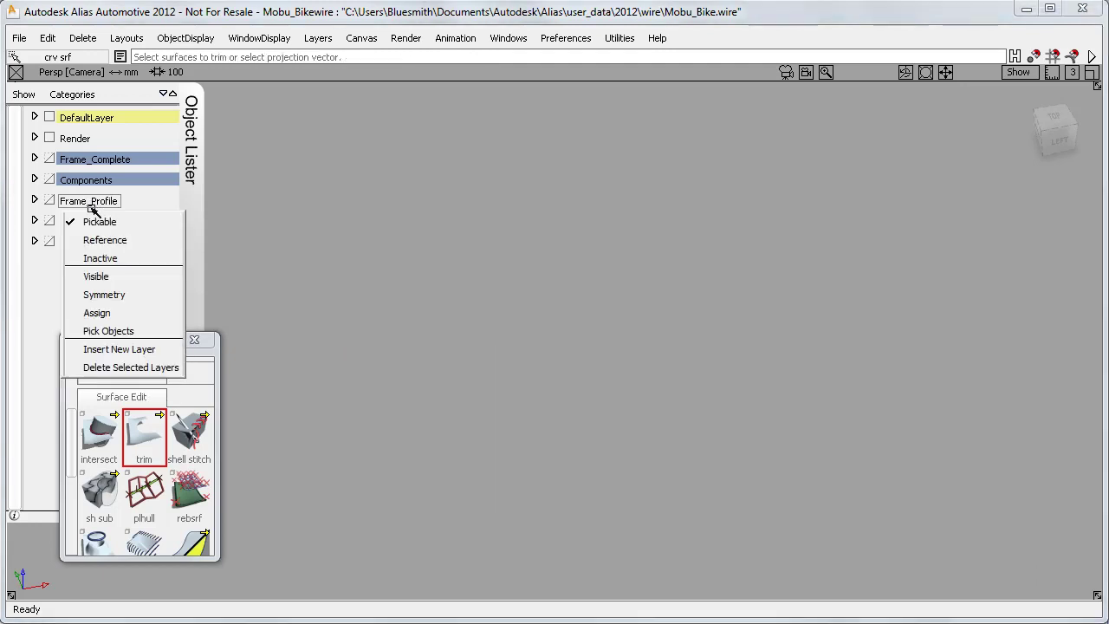
click(99, 275)
Step: In the top view, select all frame profile surfaces for trimming
alt+shift+drag(425, 310, 379, 392)
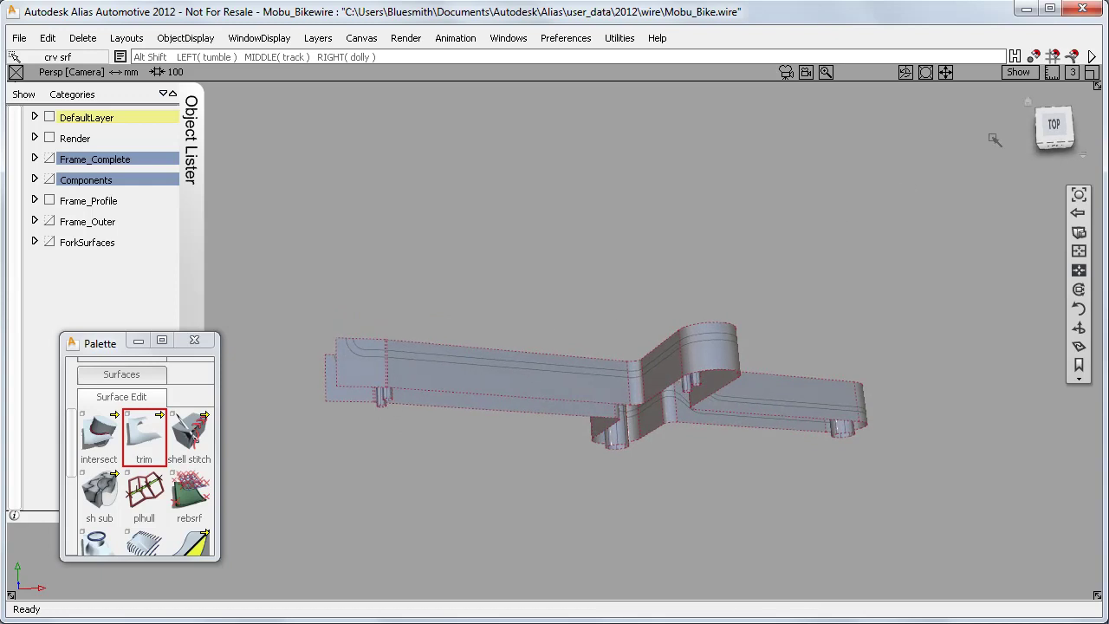
click(1049, 128)
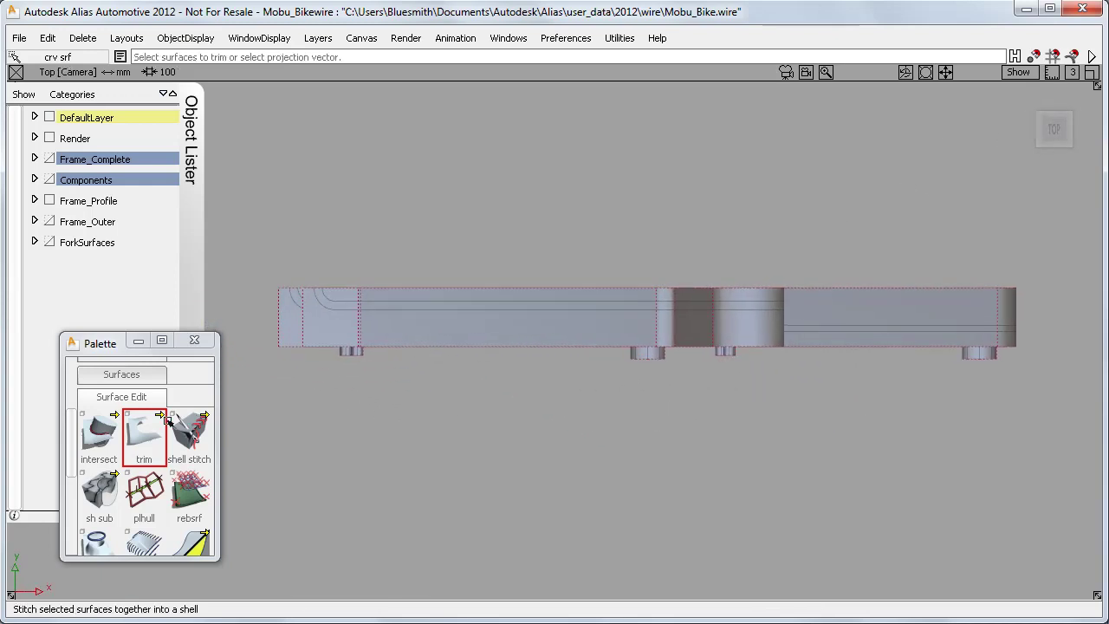
drag(251, 446, 1065, 238)
drag(341, 307, 453, 310)
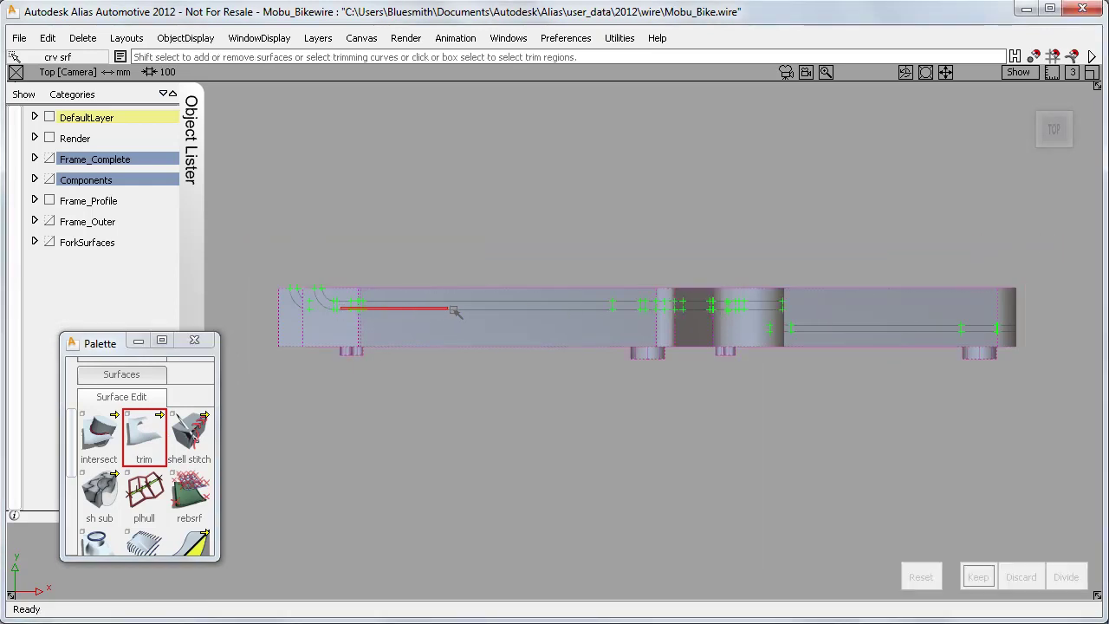
drag(658, 309, 678, 308)
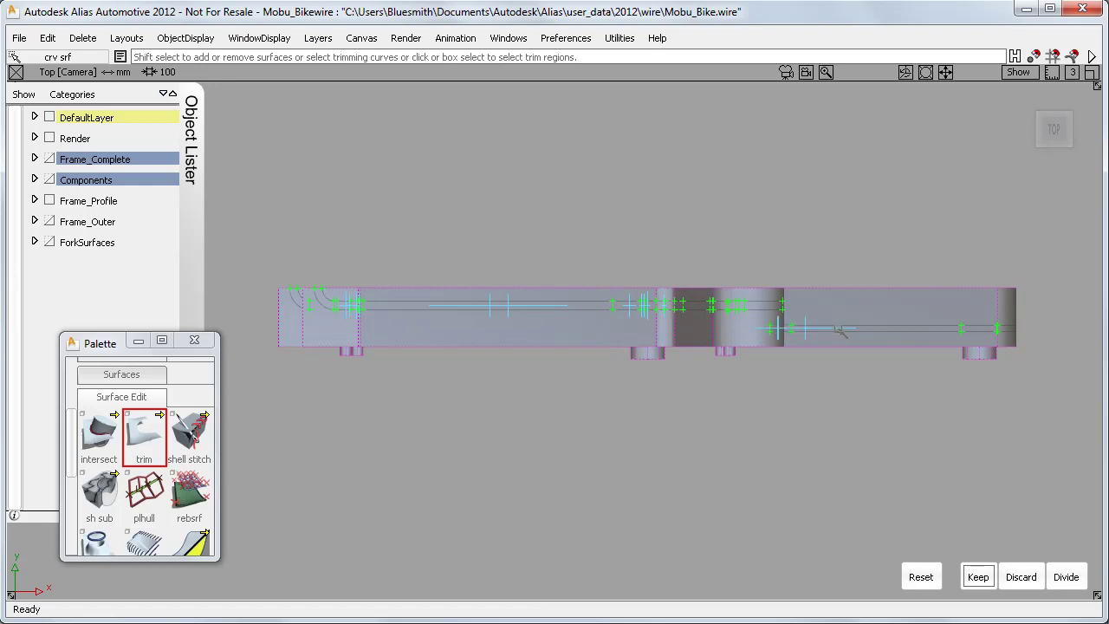
click(921, 578)
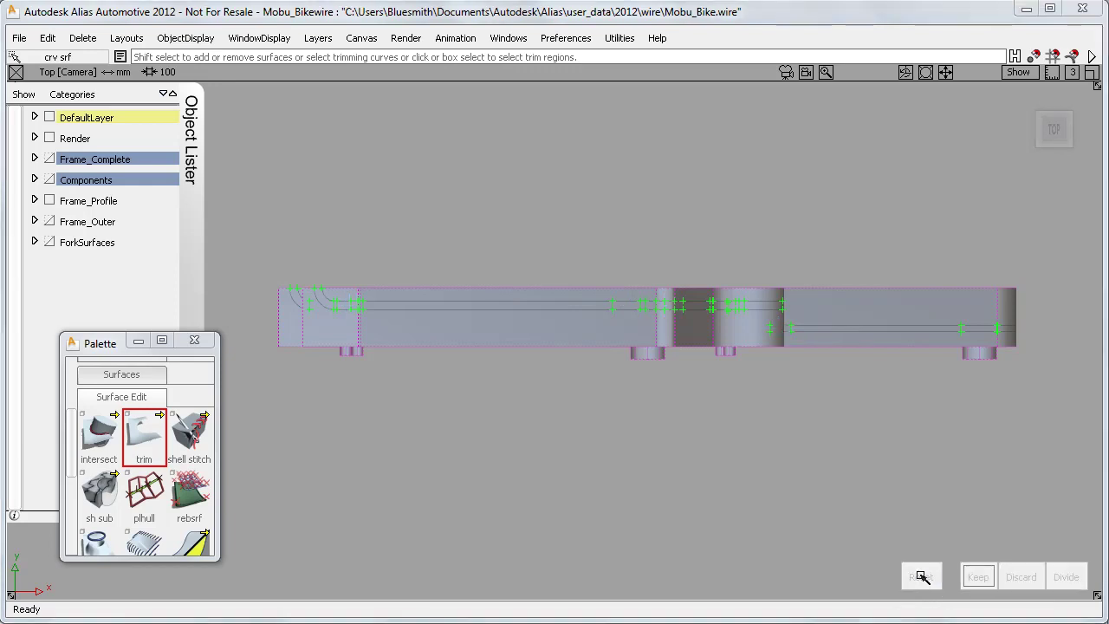
Step: Trim the frame profile surfaces by discarding the regions on both sides of the narrow strip between the intersection curves
drag(250, 409, 910, 346)
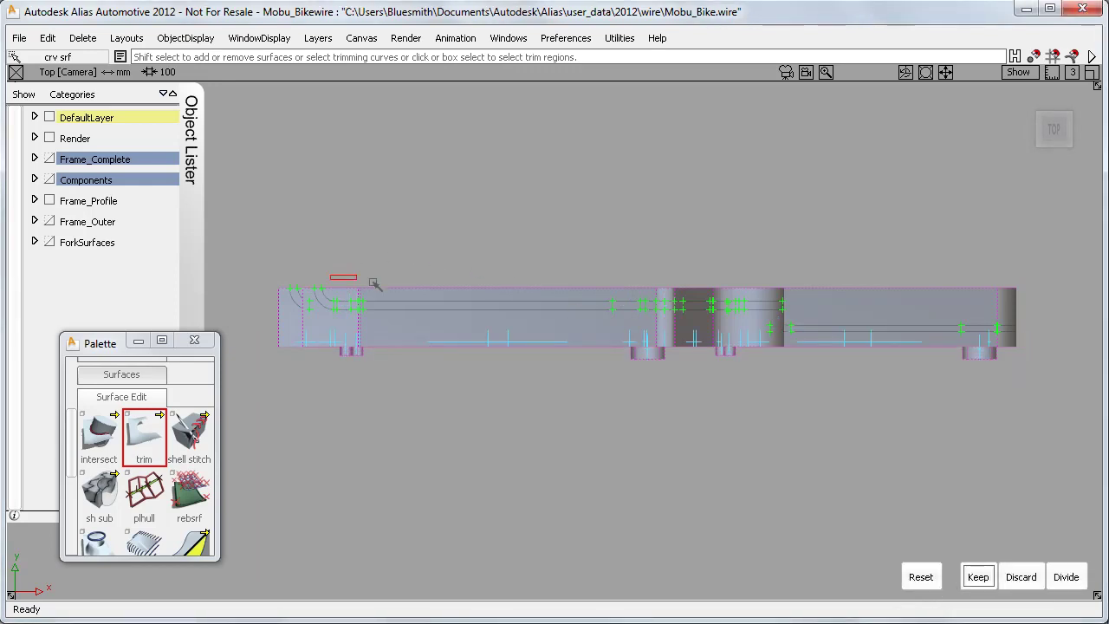
drag(372, 283, 1048, 303)
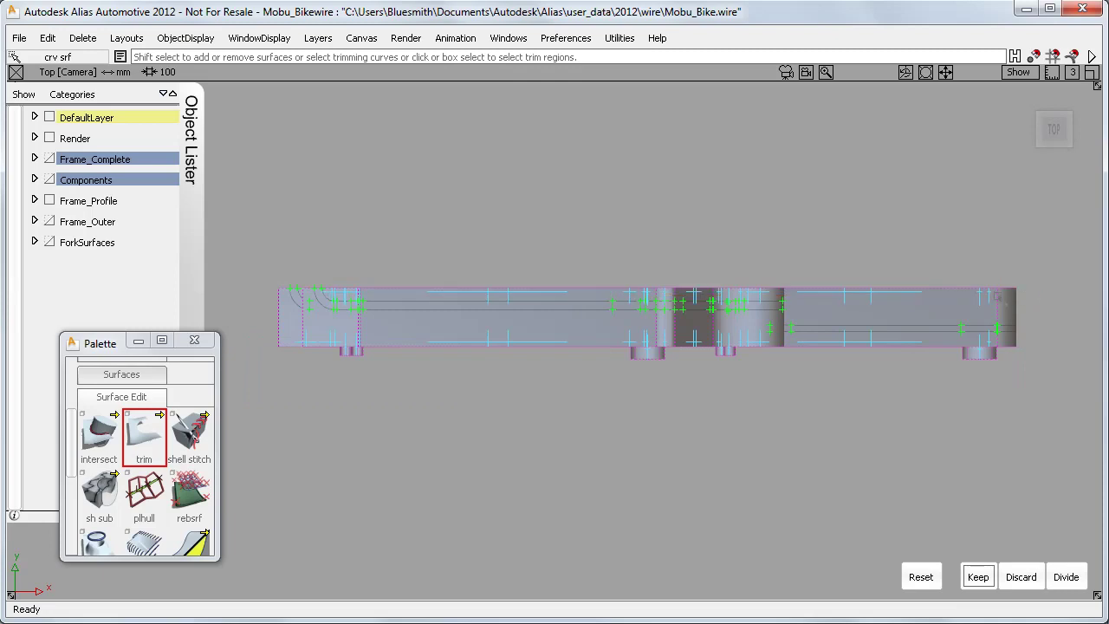
click(1022, 577)
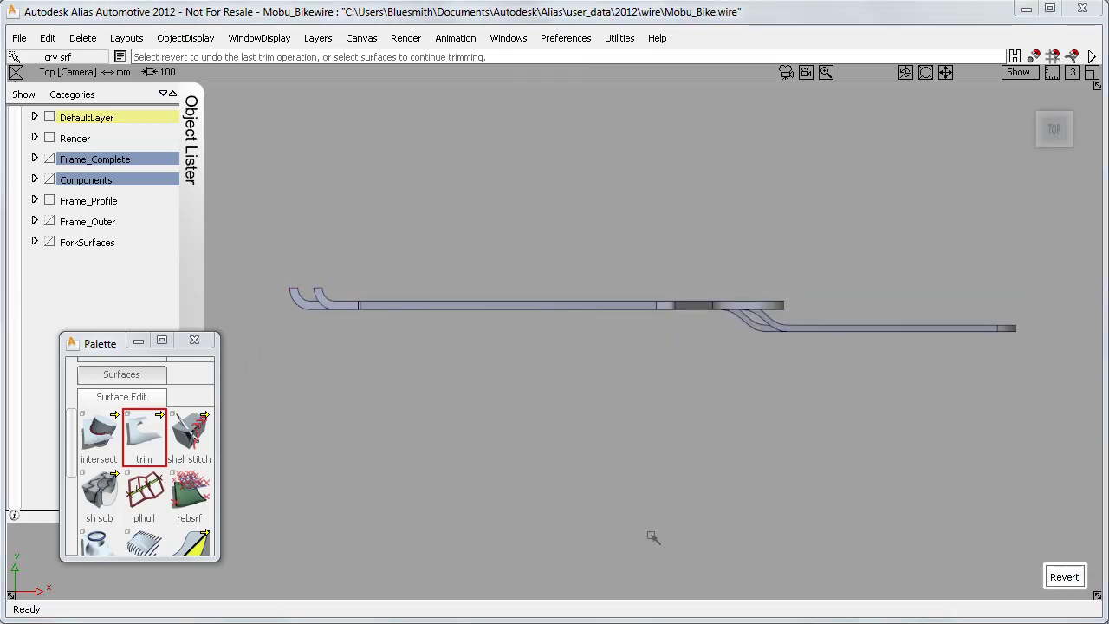
Step: Show the Frame_Outer and ForkSurfaces layers together with the trimmed profile surfaces
alt+shift+drag(653, 537, 681, 358)
alt+shift+right_drag(681, 358, 676, 366)
alt+shift+middle_drag(676, 366, 676, 377)
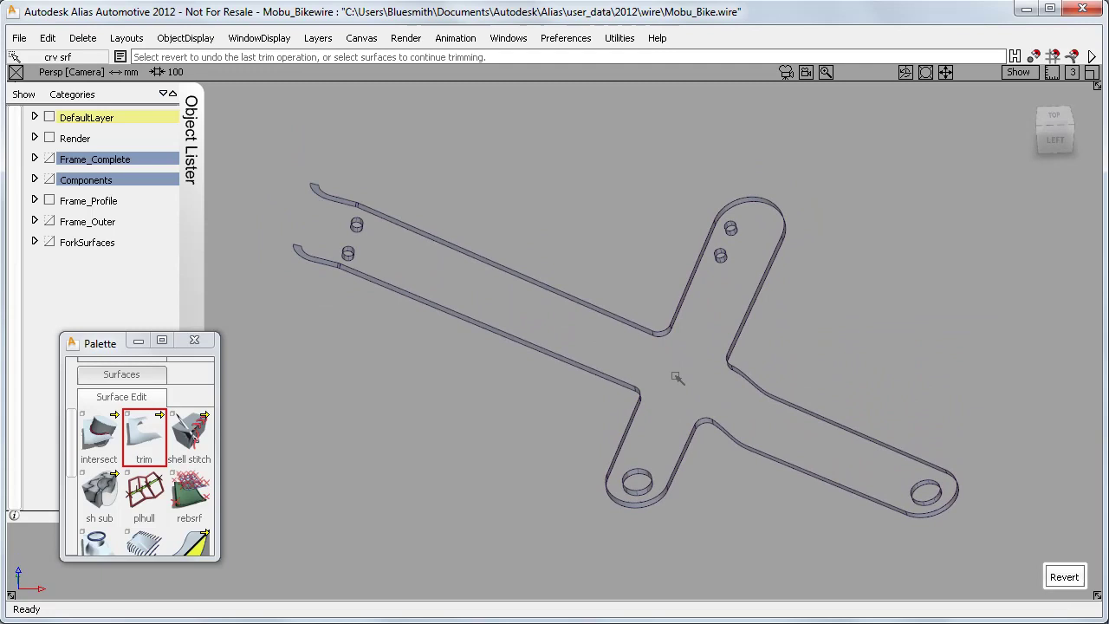
alt+shift+drag(676, 378, 677, 360)
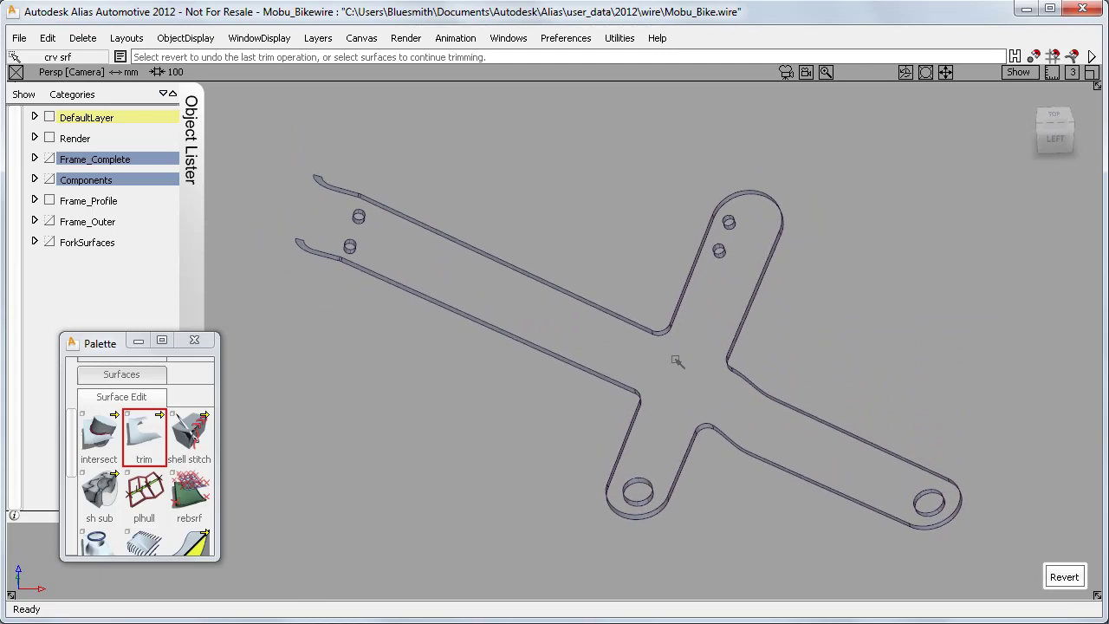
right_click(99, 219)
click(100, 293)
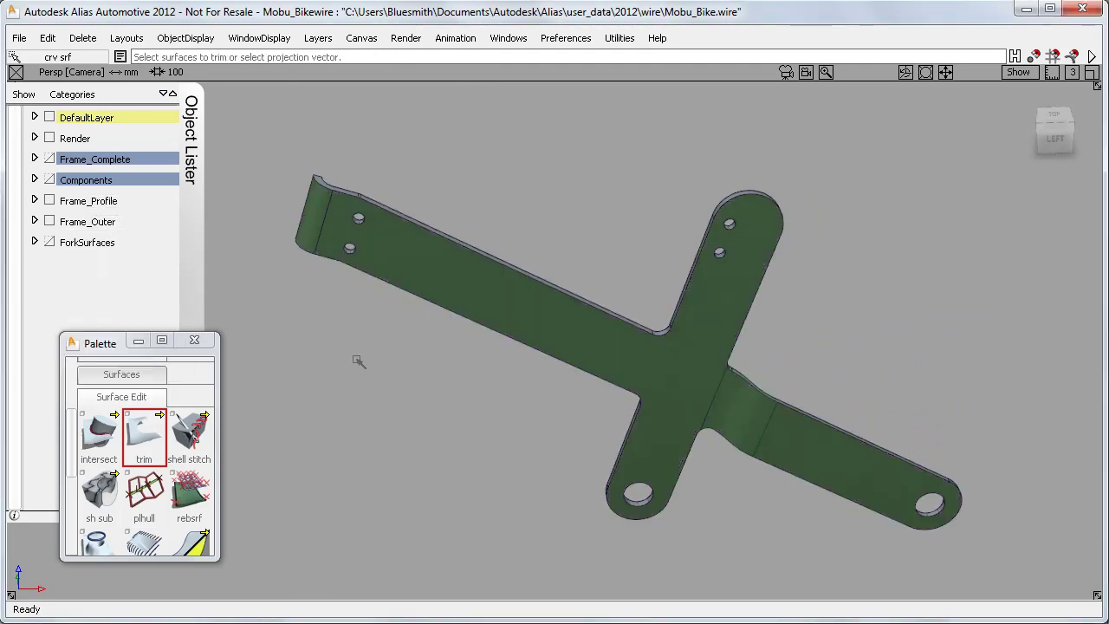
alt+shift+right_drag(522, 397, 525, 403)
alt+shift+middle_drag(525, 403, 560, 397)
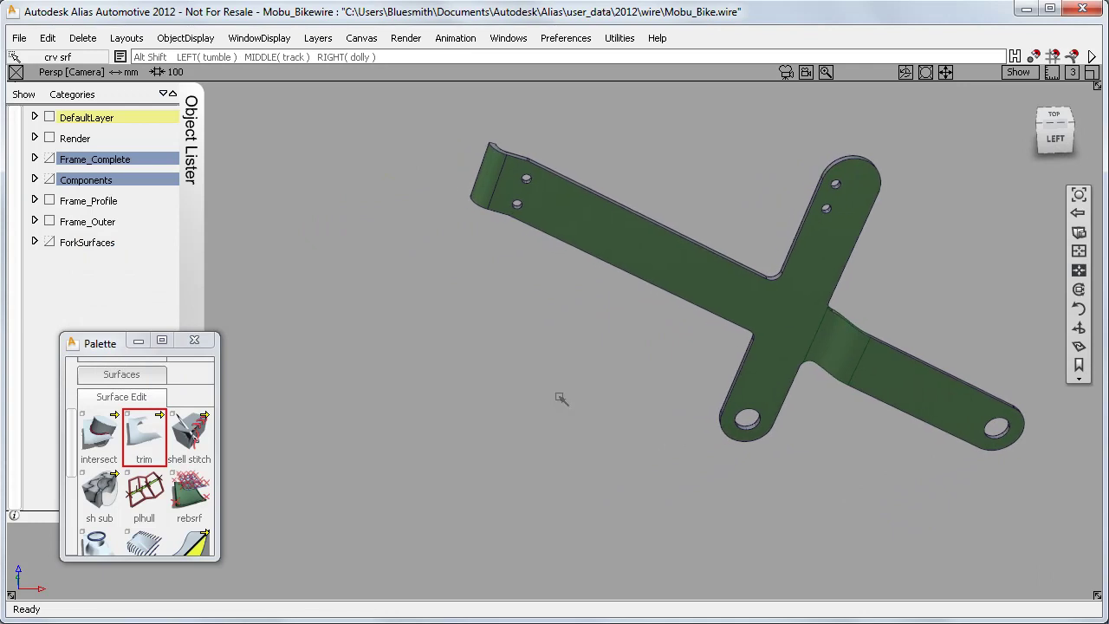
right_click(95, 244)
click(114, 315)
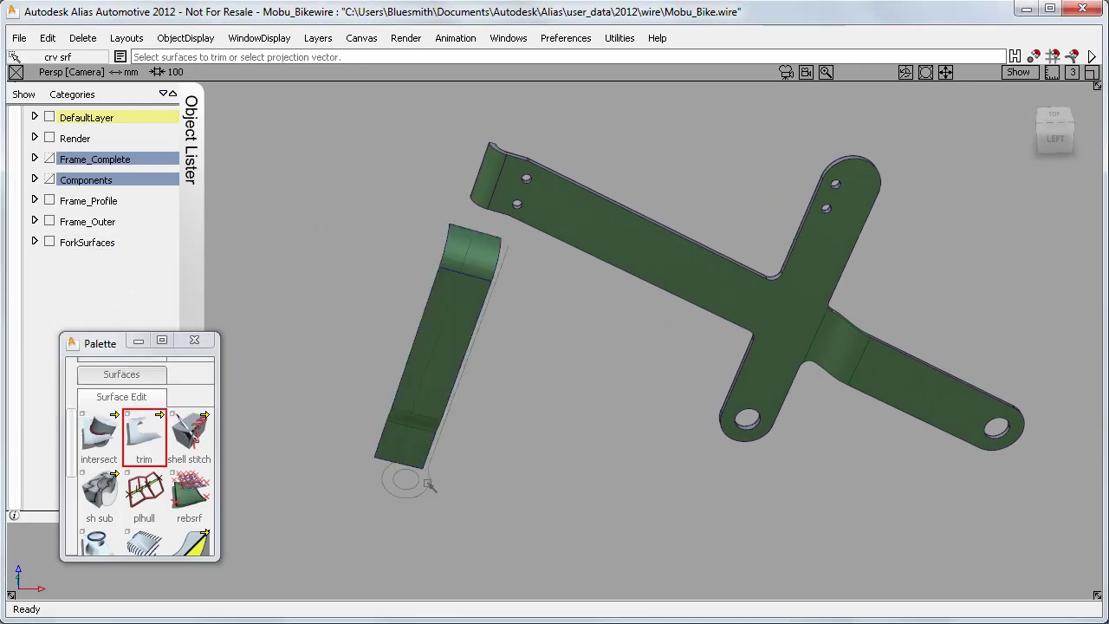
Step: Turn on 3D Trimming for the Trim tool and select the fork surfaces with their outline curves as trimming curves
alt+shift+drag(472, 494, 636, 426)
double_click(144, 433)
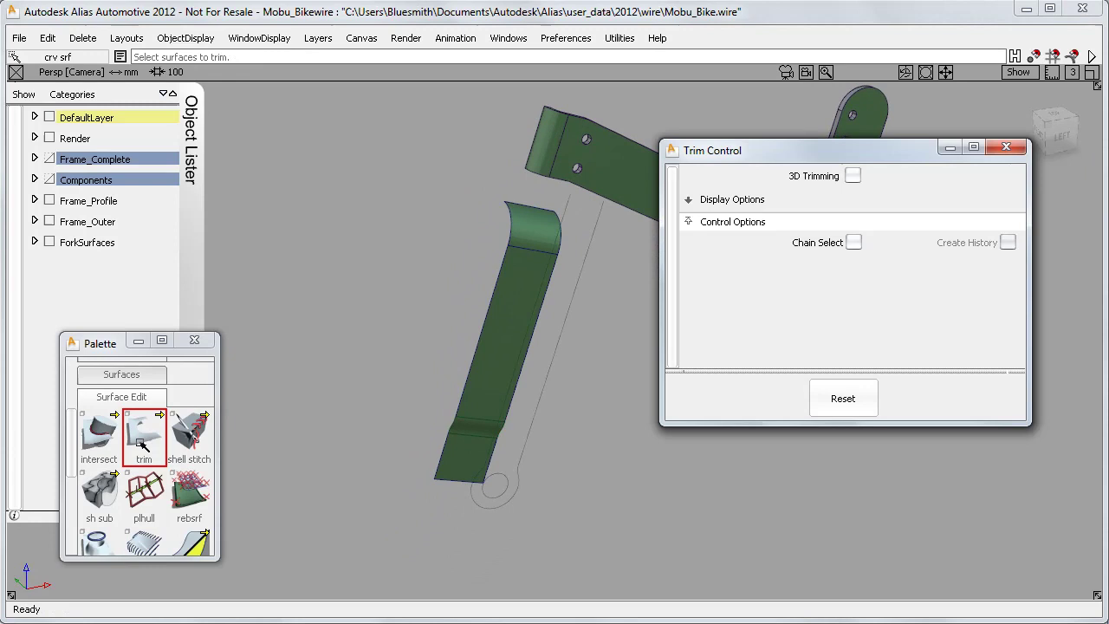
click(853, 177)
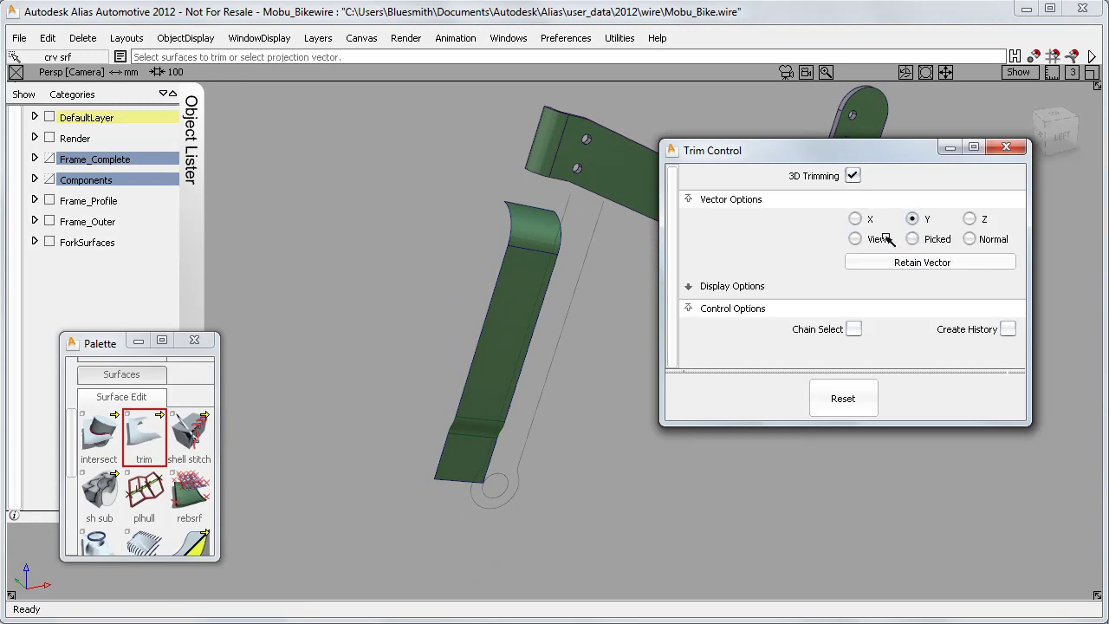
drag(390, 535, 601, 235)
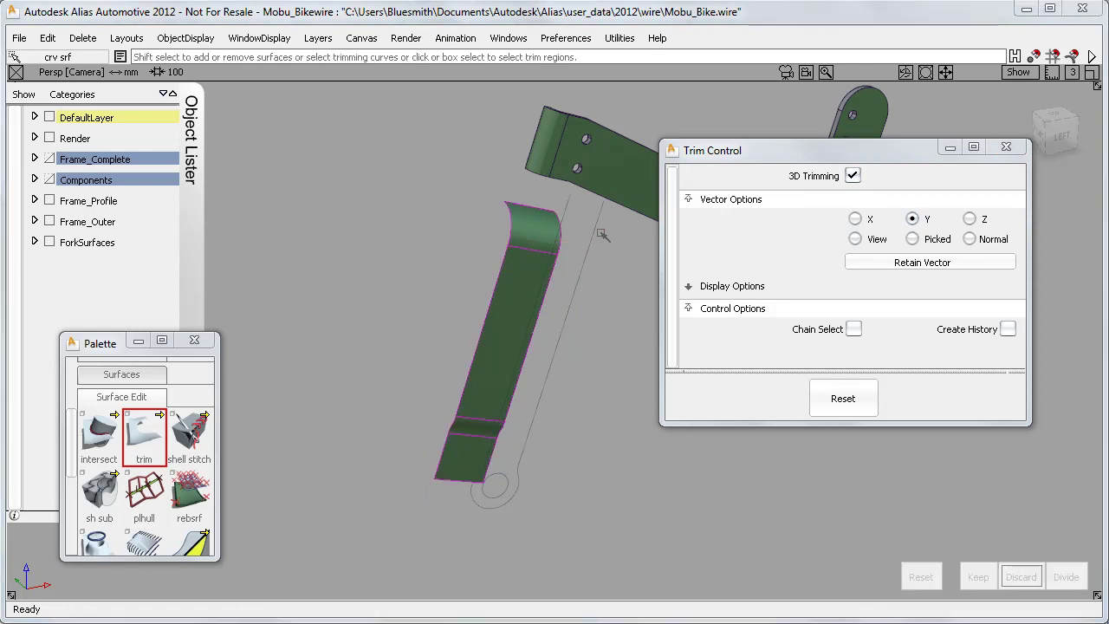
drag(407, 538, 607, 275)
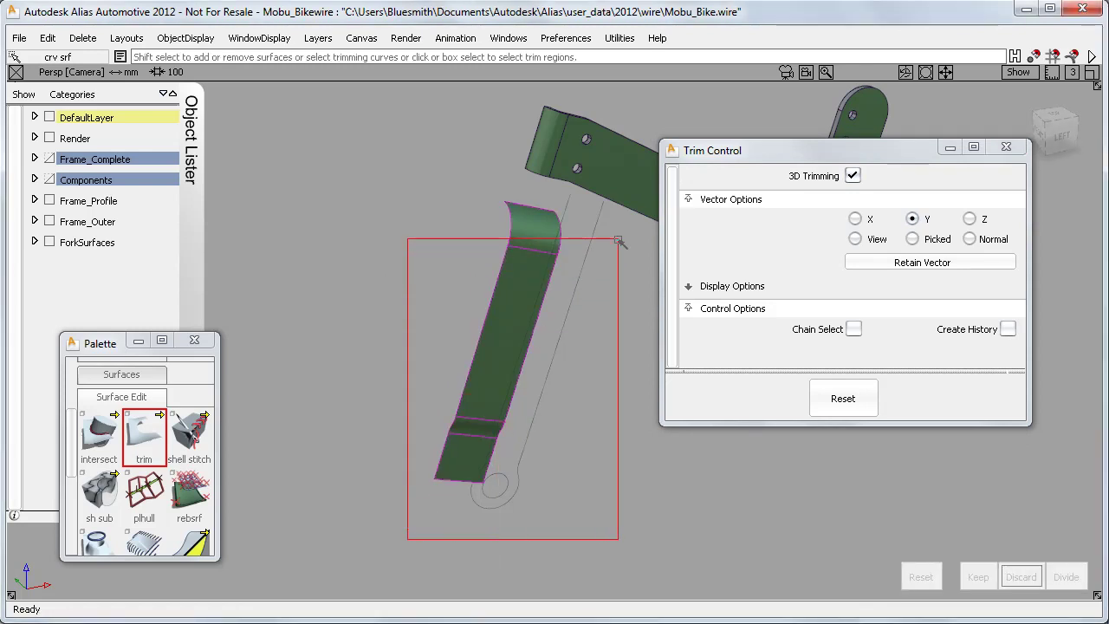
drag(619, 240, 619, 240)
Step: Trim the fork surfaces, keeping the regions inside the projected outline curves, and close the trim options
alt+shift+drag(596, 416, 440, 414)
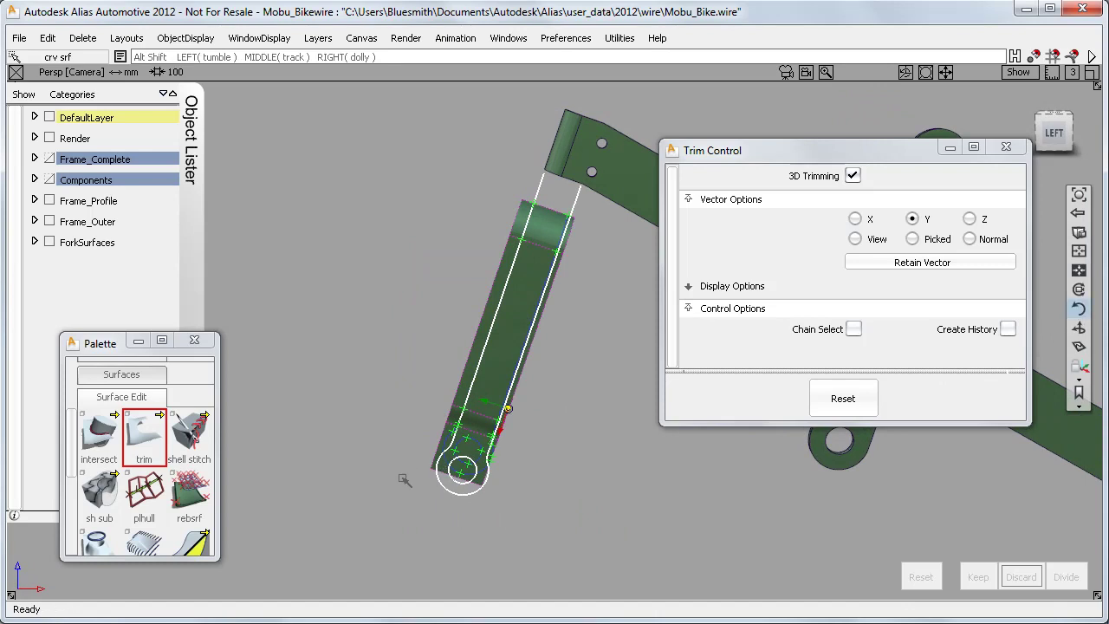
alt+shift+drag(404, 480, 480, 234)
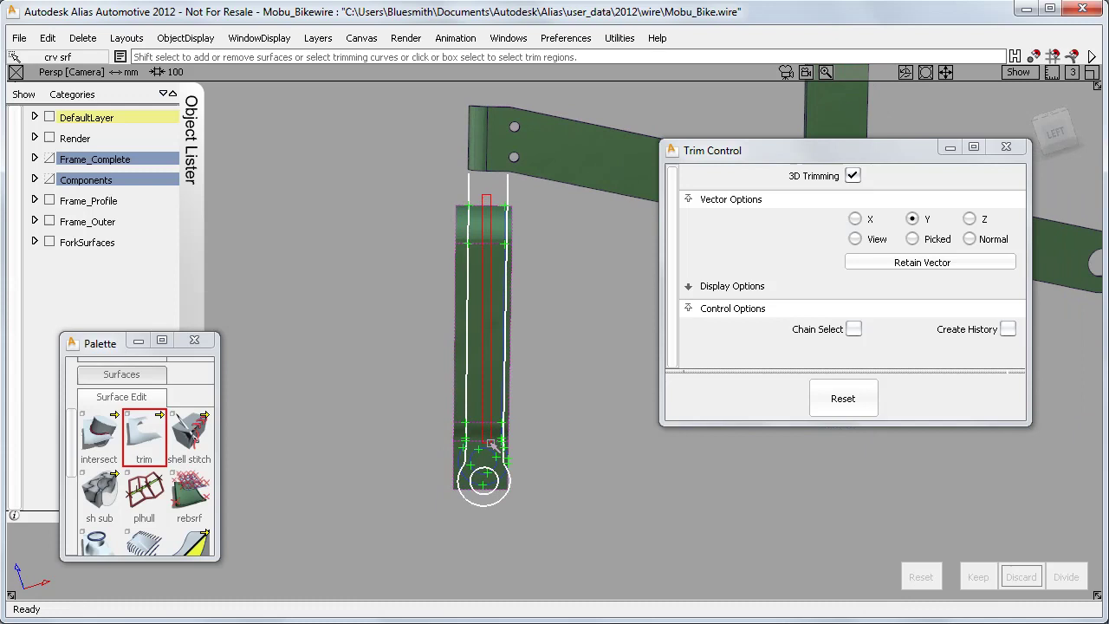
drag(490, 444, 491, 446)
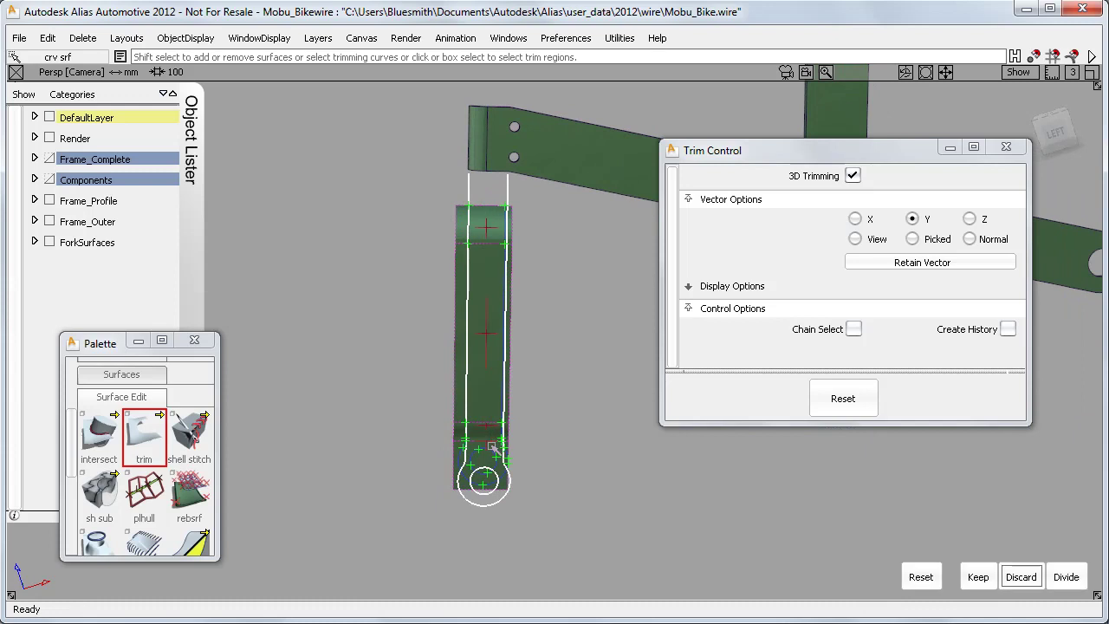
click(978, 576)
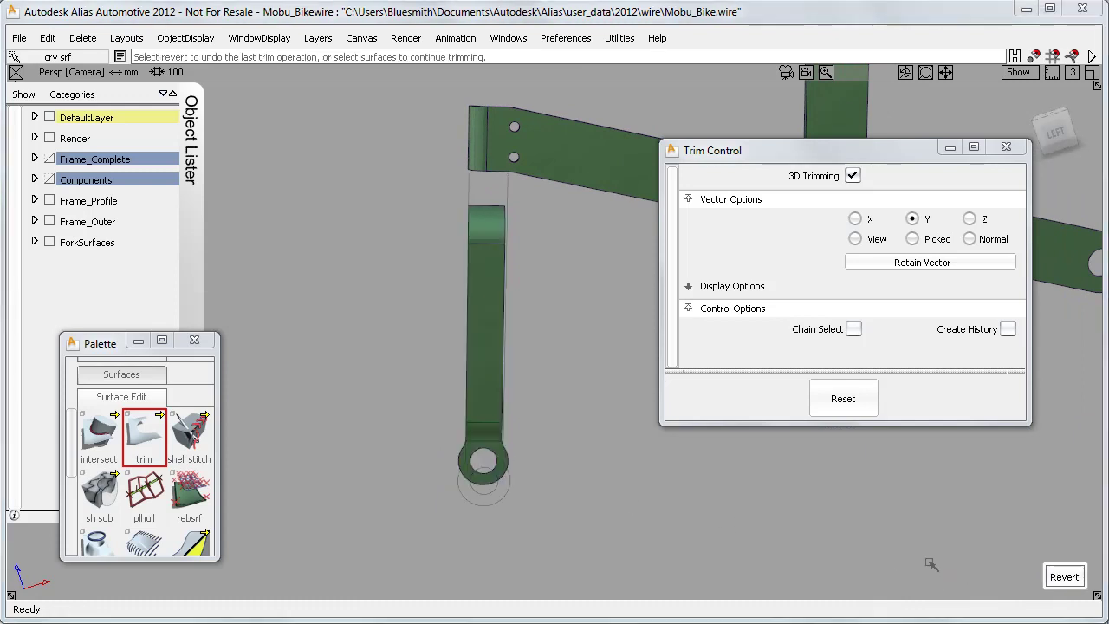
click(1006, 147)
Step: Show the Components layer with the whole bike frame in view
click(1028, 102)
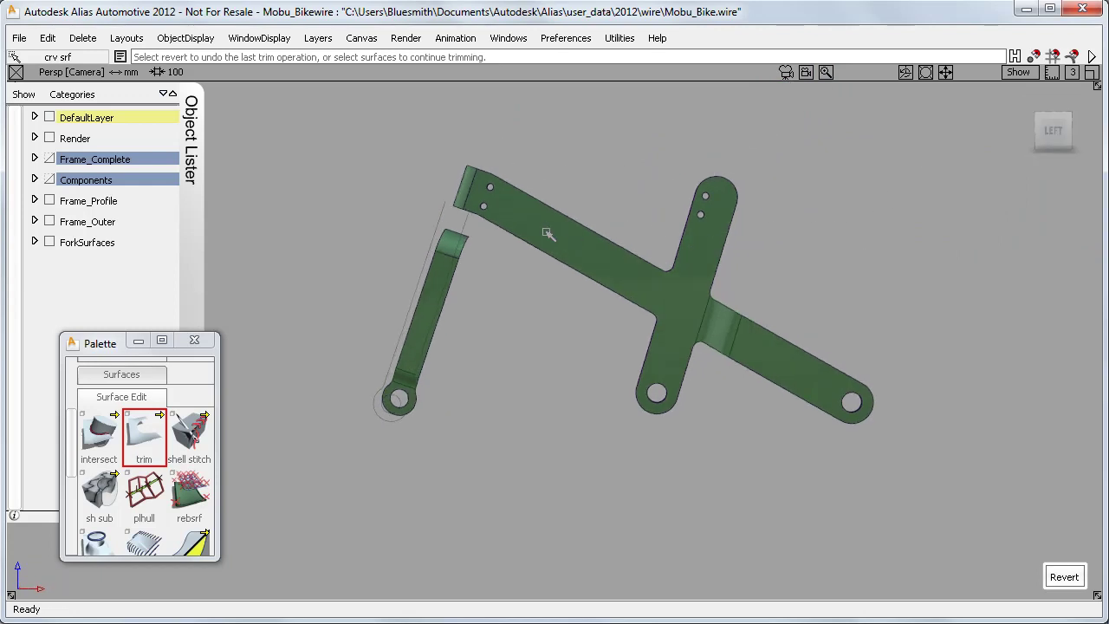
right_click(80, 180)
click(93, 239)
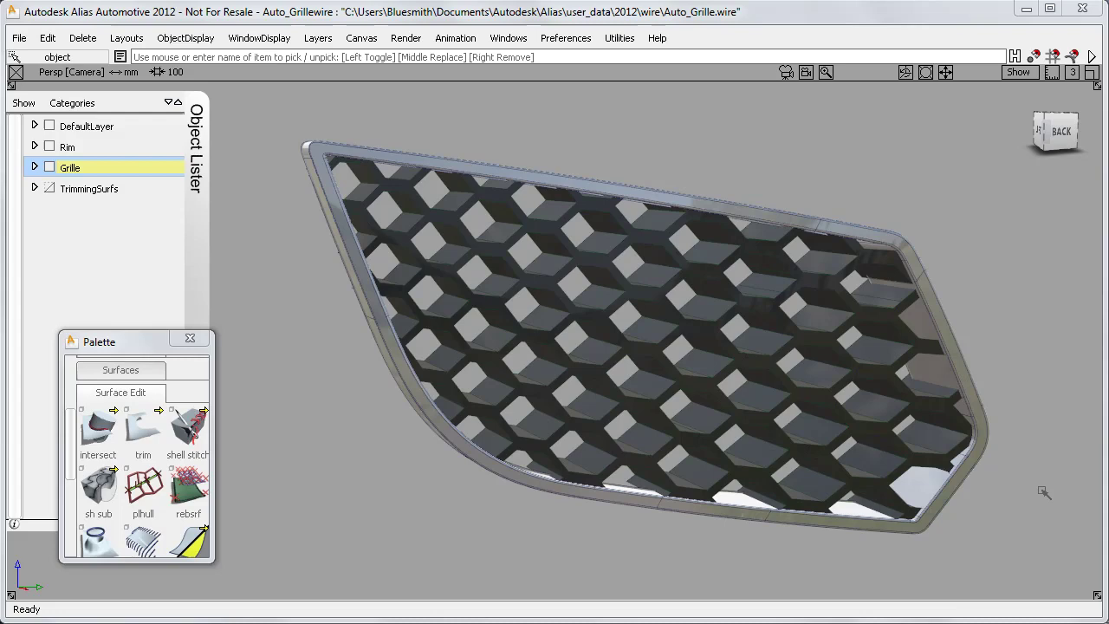
Step: In the Auto_Grille model, show the TrimmingSurfs layer and hide the Grille layer to inspect the red trimming surfaces inside the rim
alt+shift+drag(1044, 492, 847, 333)
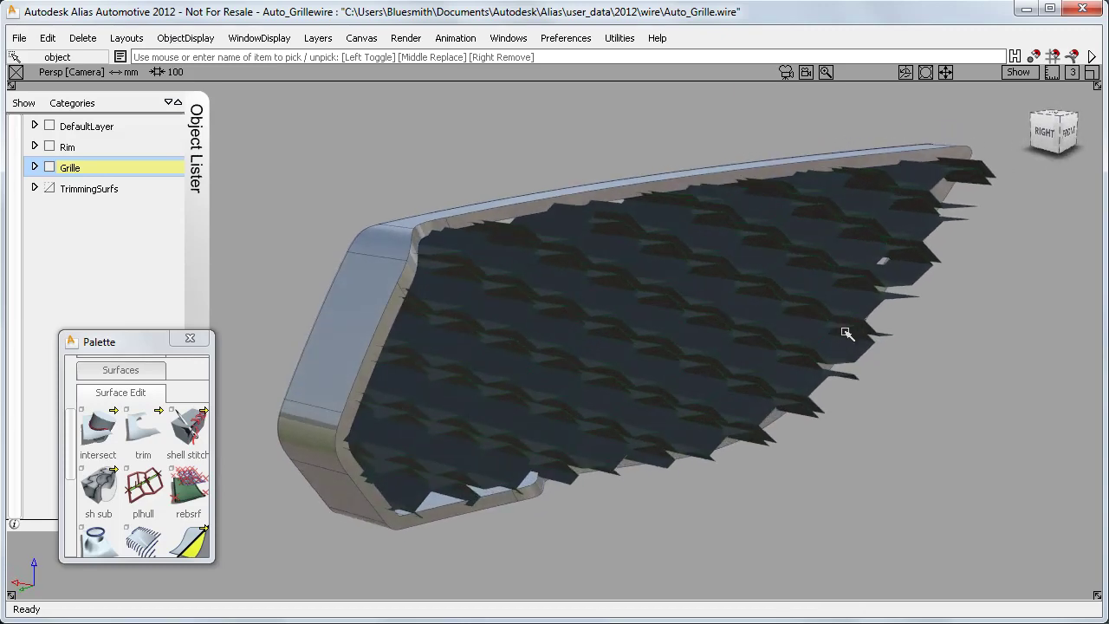
click(106, 188)
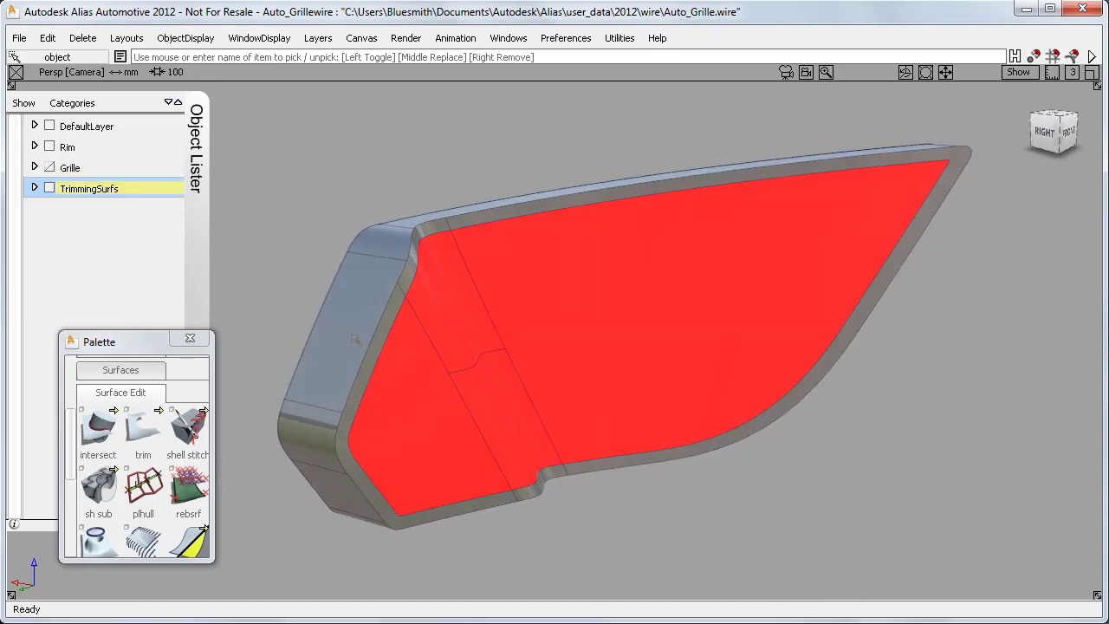
alt+shift+drag(711, 527, 559, 461)
alt+shift+drag(345, 434, 711, 431)
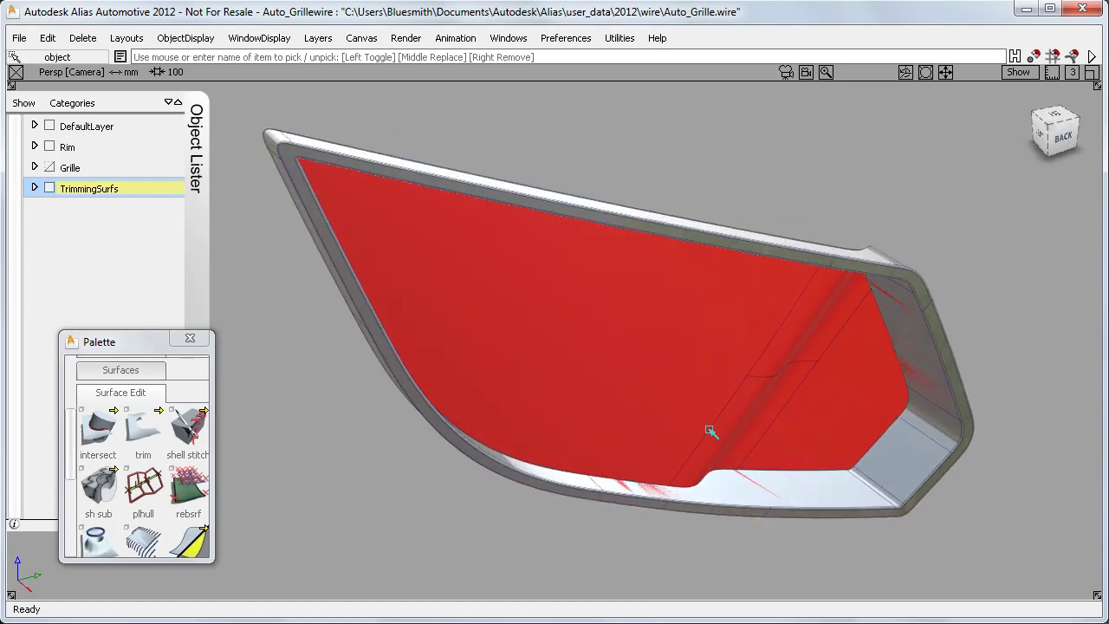
Step: Hide the Rim layer and show the Grille layer alongside the trimming surfaces
right_click(104, 153)
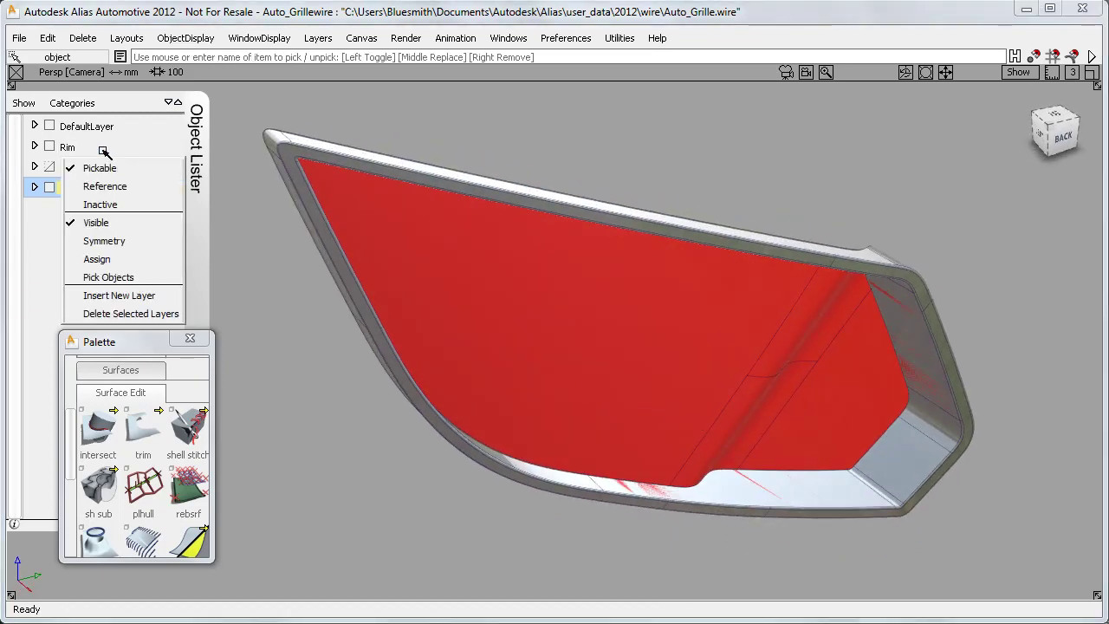
click(101, 223)
right_click(97, 172)
click(97, 244)
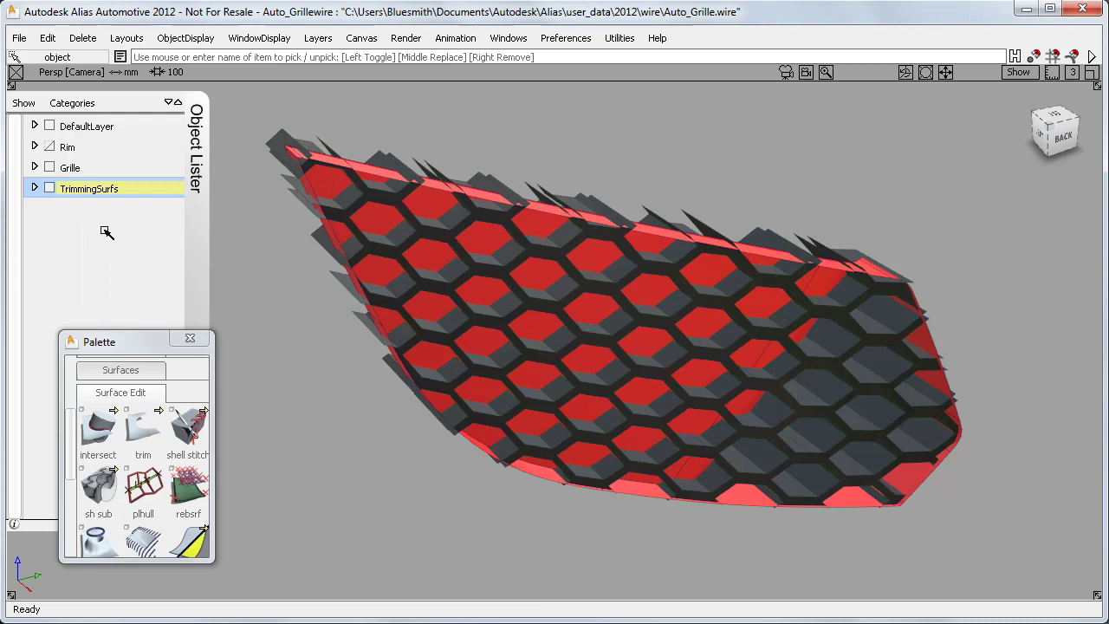
Step: Pick all objects on the TrimmingSurfs layer and intersect them with all the grille surfaces
right_click(113, 192)
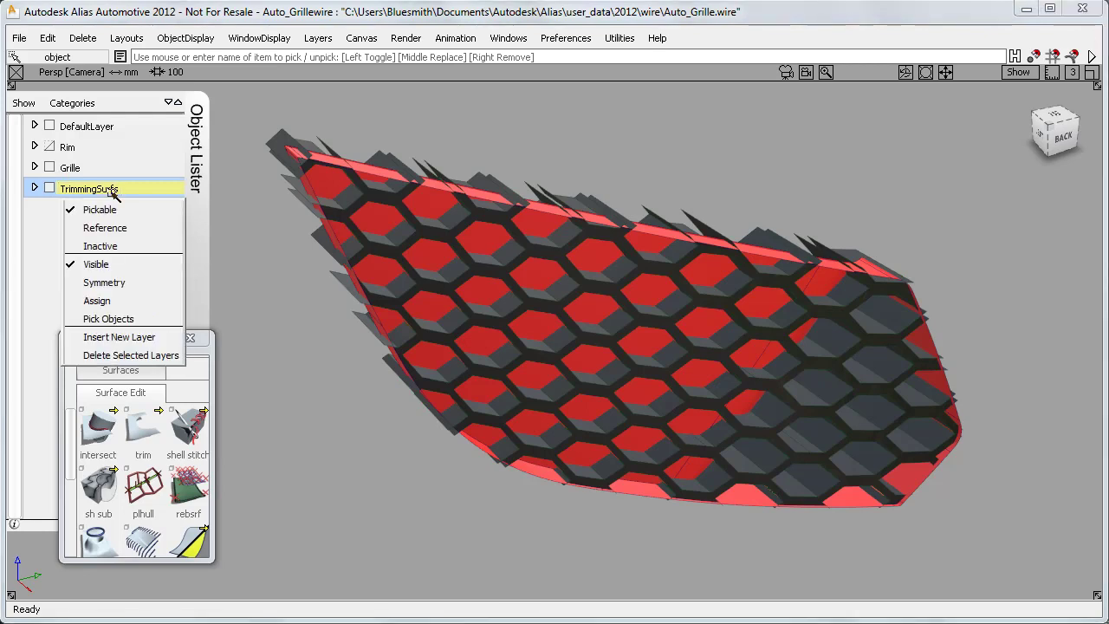
click(112, 318)
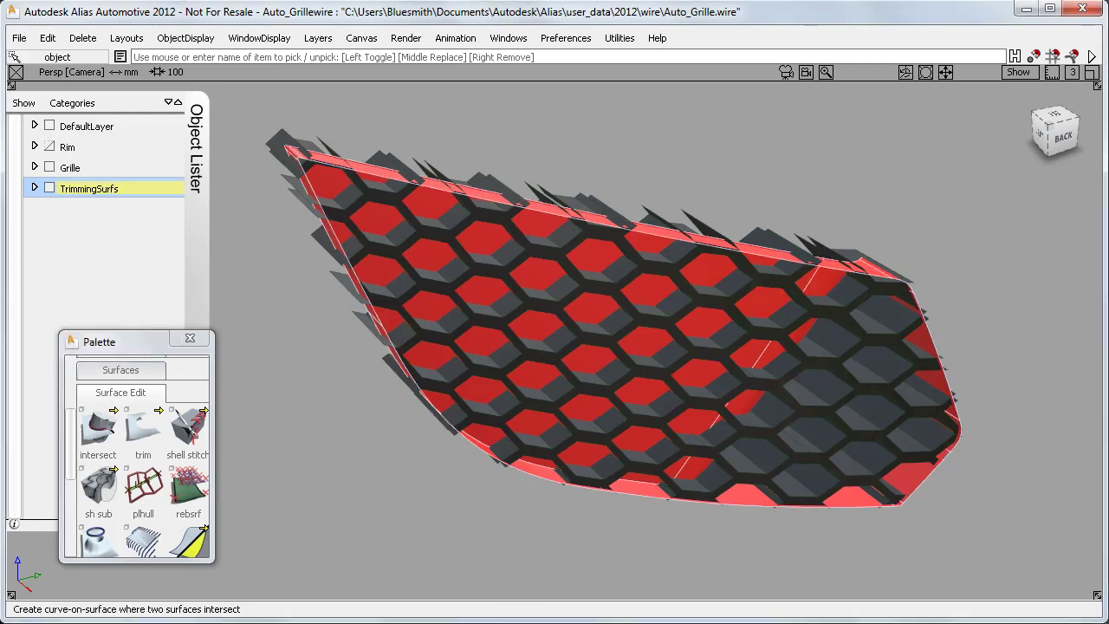
click(98, 429)
drag(251, 114, 1007, 538)
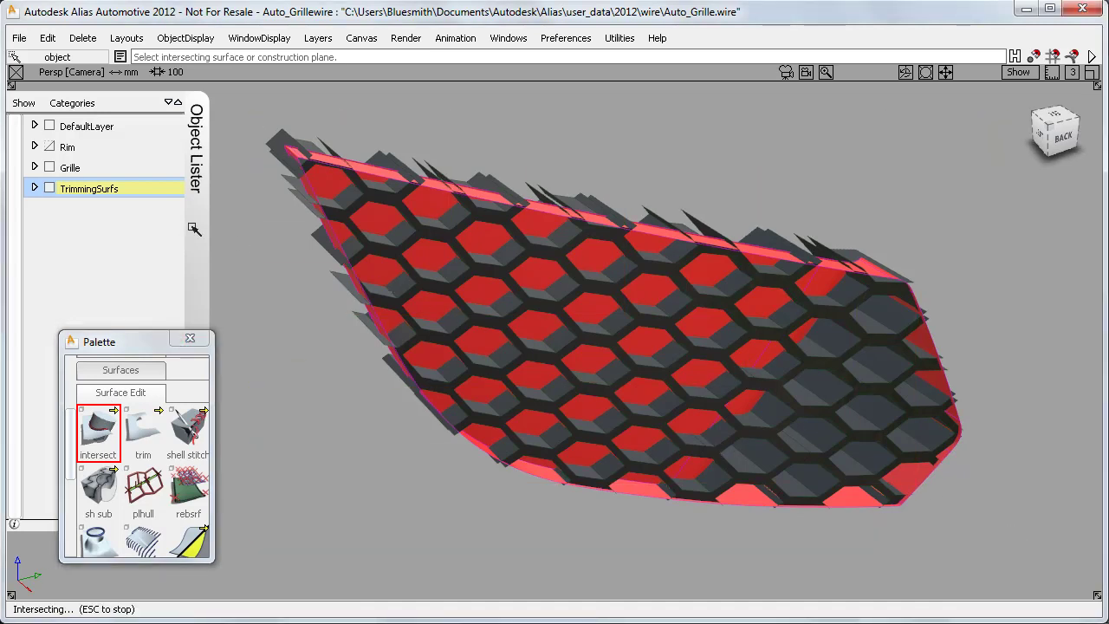
Step: Hide the TrimmingSurfs layer and select all grille surfaces for trimming
right_click(153, 189)
click(144, 263)
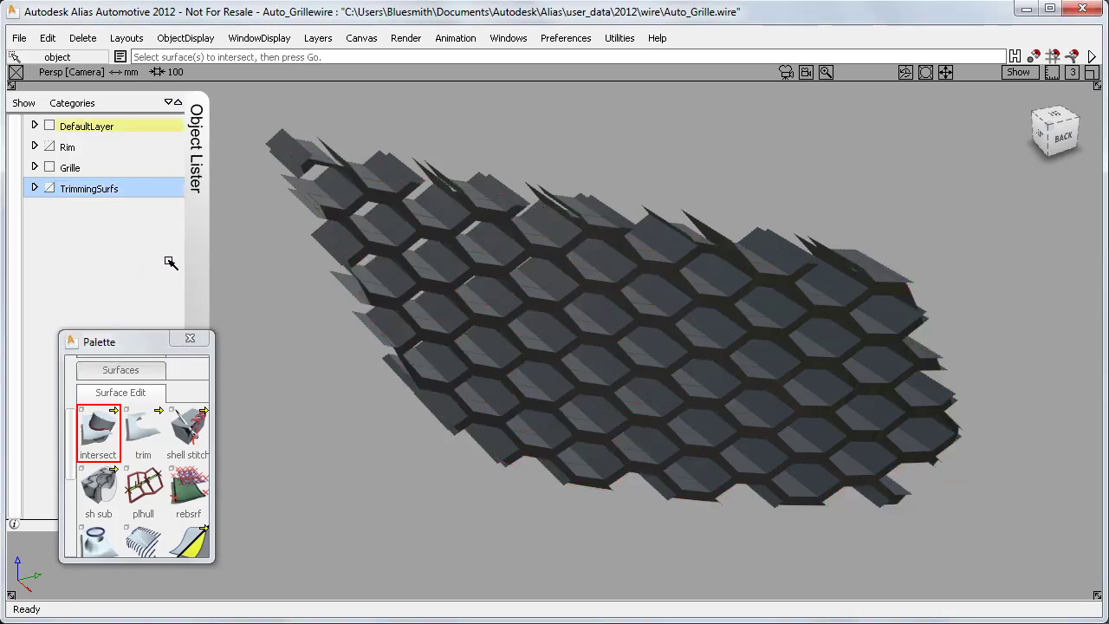
ctrl+shift+drag(322, 297, 371, 273)
drag(235, 479, 1061, 164)
alt+shift+drag(851, 334, 668, 356)
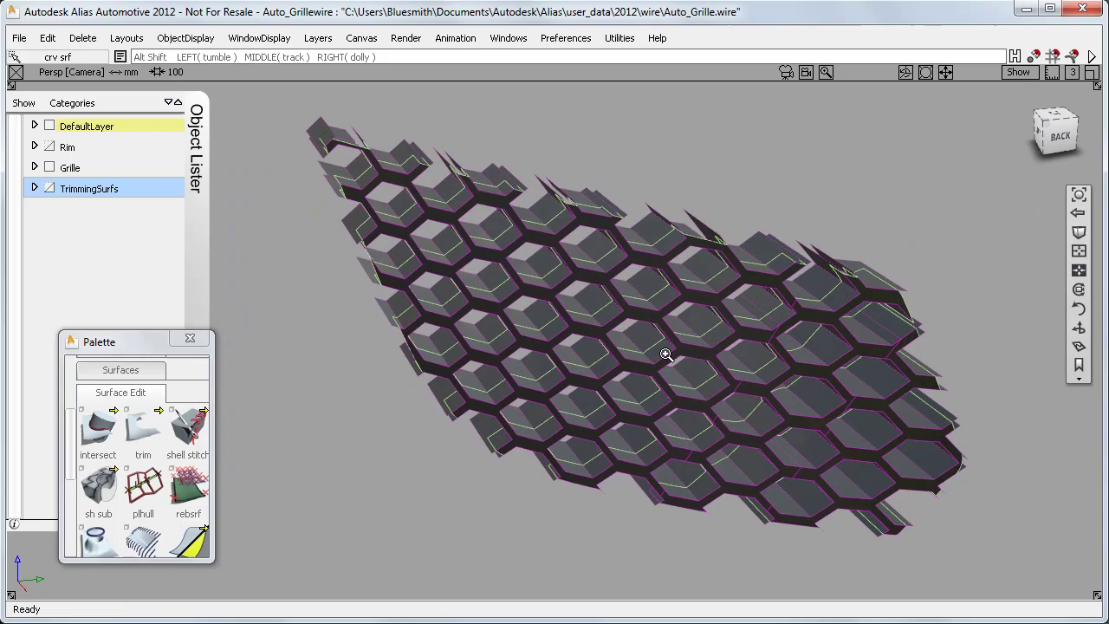
Step: Query-edit the grille's multi-surface draft and set its length to 70
alt+shift+right_drag(667, 356, 765, 314)
alt+shift+drag(765, 315, 806, 337)
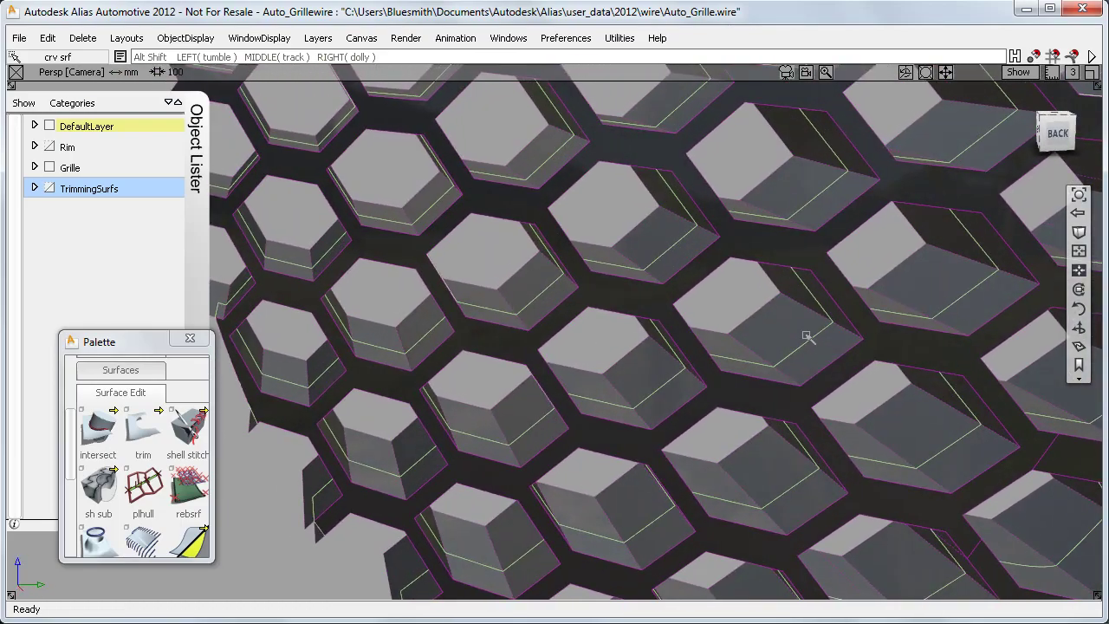
alt+shift+right_drag(807, 337, 716, 389)
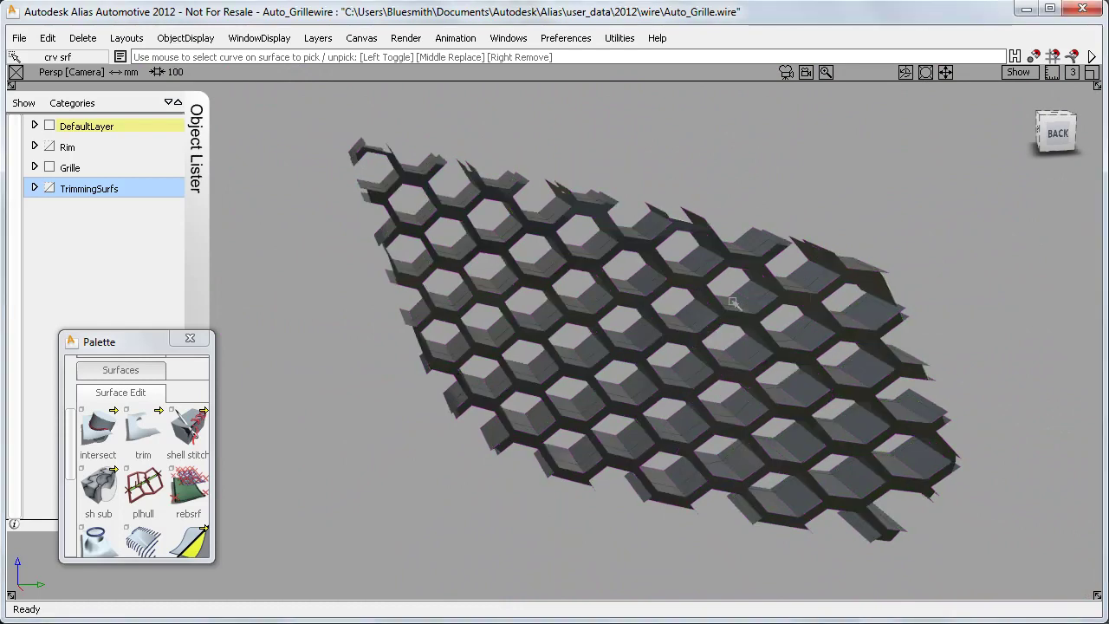
alt+shift+drag(702, 203, 771, 494)
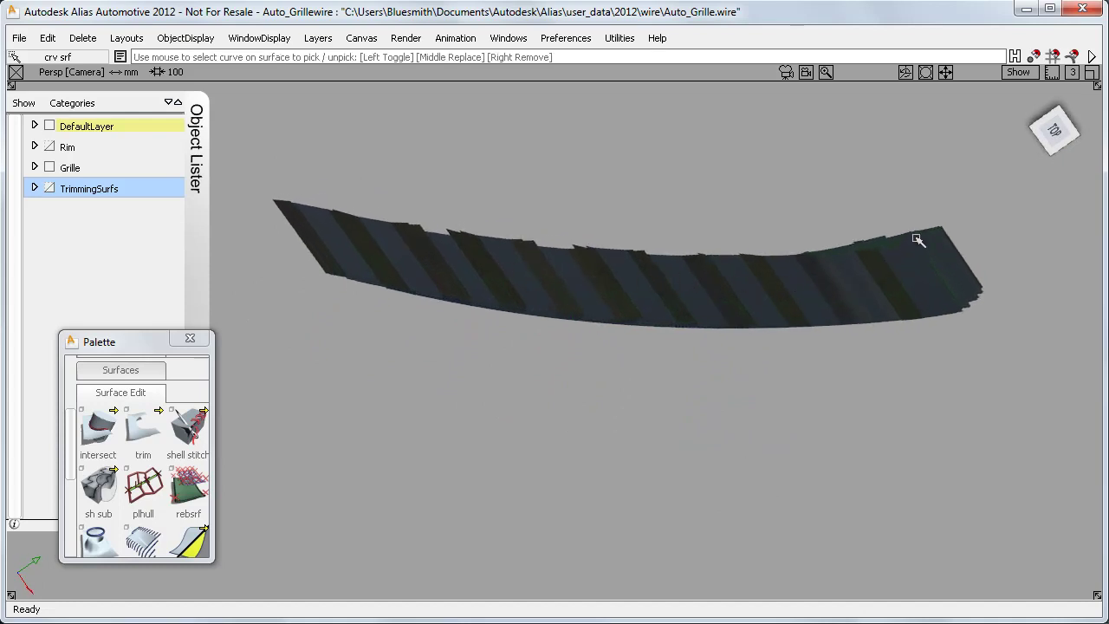
ctrl+shift+right_click(699, 174)
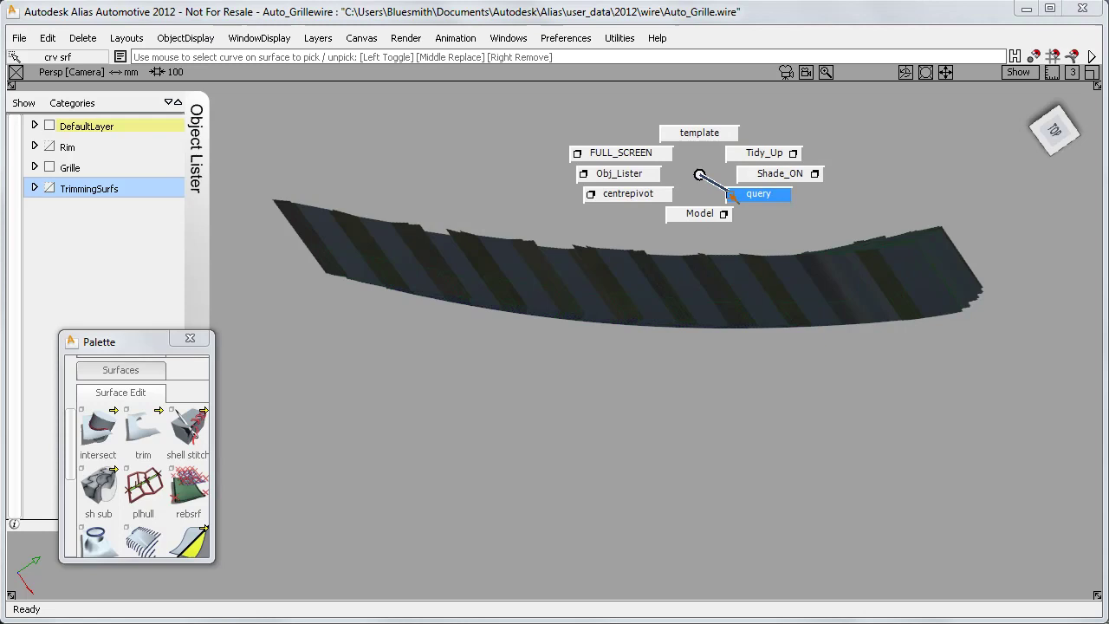
ctrl+shift+drag(730, 194, 732, 195)
click(771, 259)
click(780, 264)
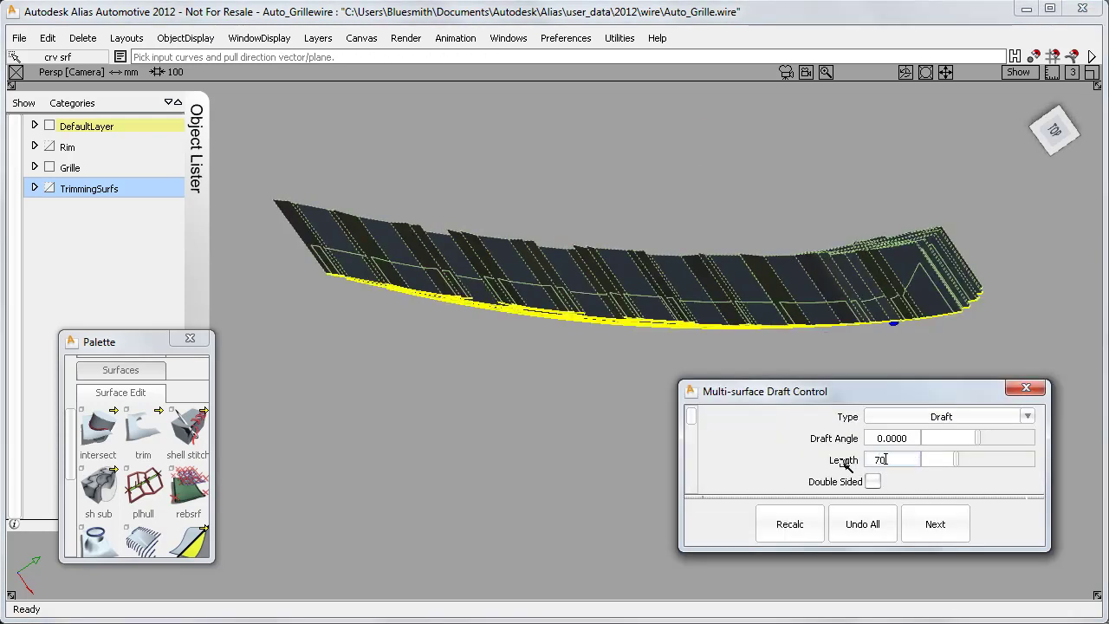
text(70)
key(Return)
click(1063, 573)
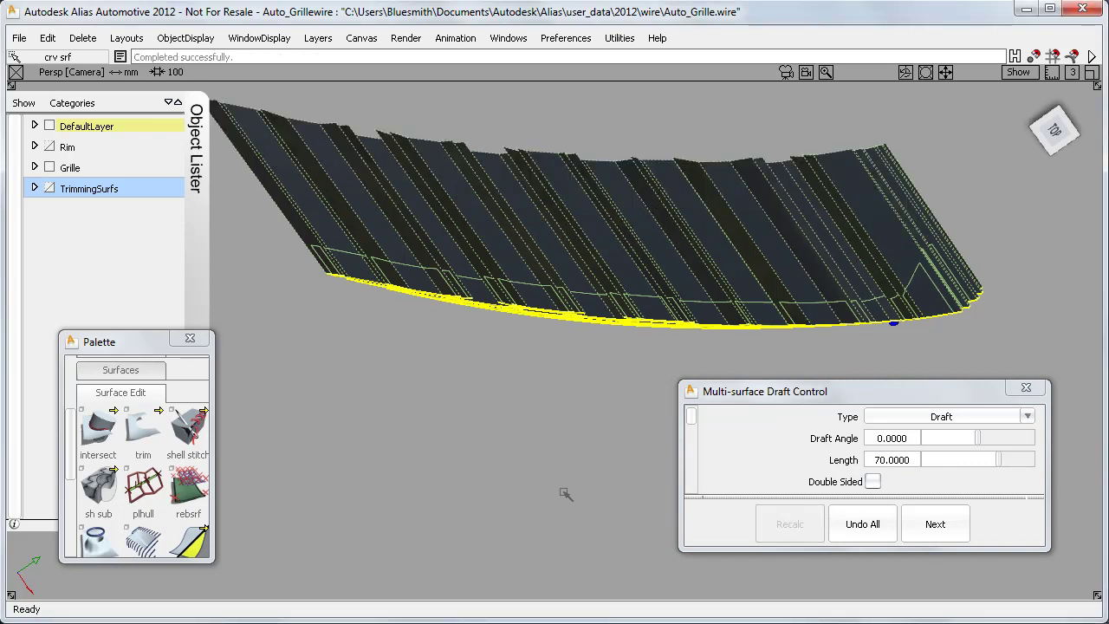
Step: Trim all grille draft surfaces together, discarding the regions on the extended side of the intersection curves
ctrl+shift+drag(566, 494, 569, 373)
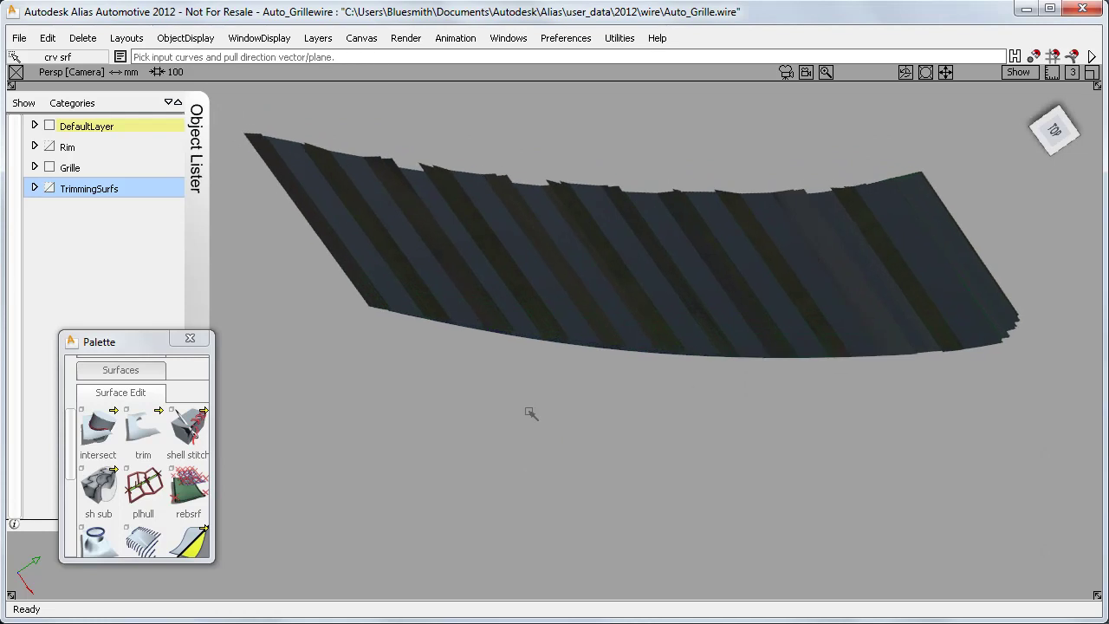
click(142, 429)
drag(235, 107, 990, 240)
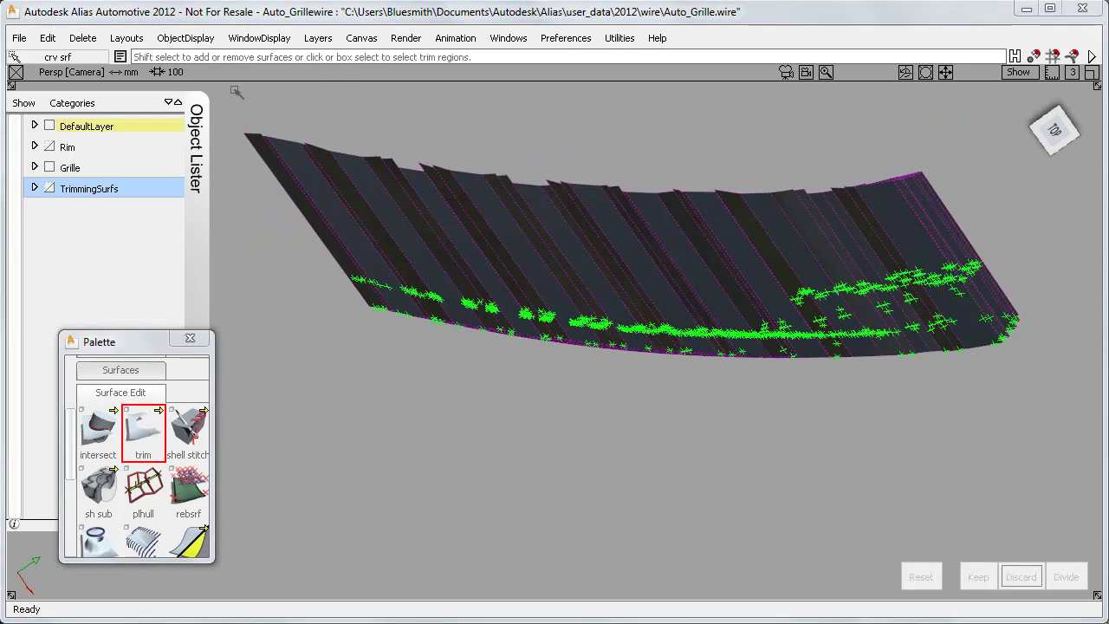
drag(223, 89, 1001, 255)
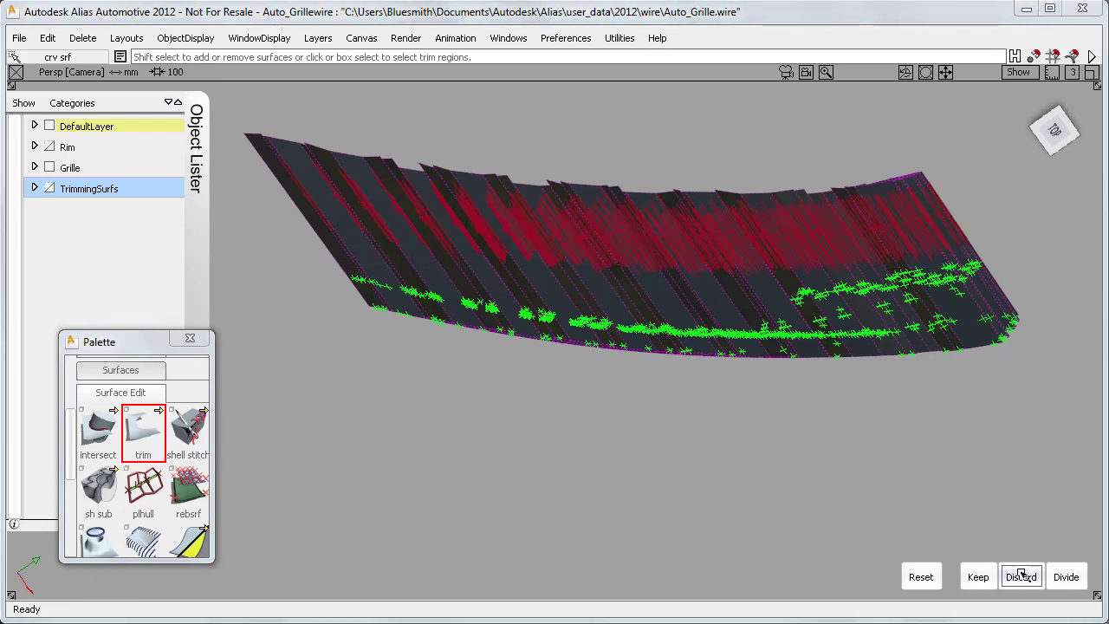
click(1020, 576)
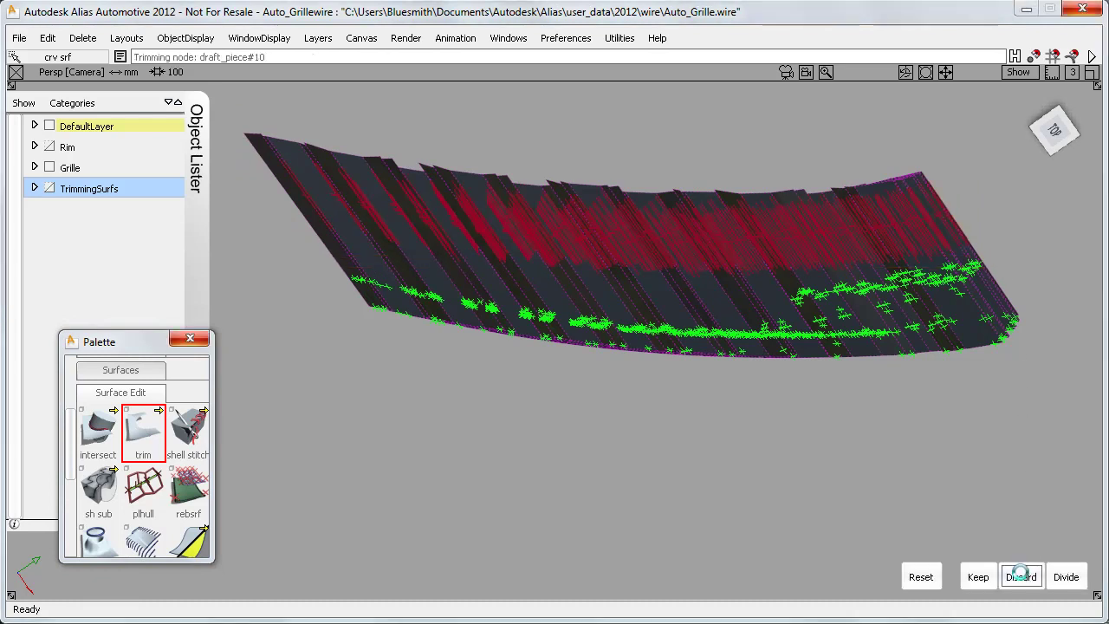
Step: Show the Rim layer together with the trimmed grille
alt+shift+drag(893, 427, 782, 362)
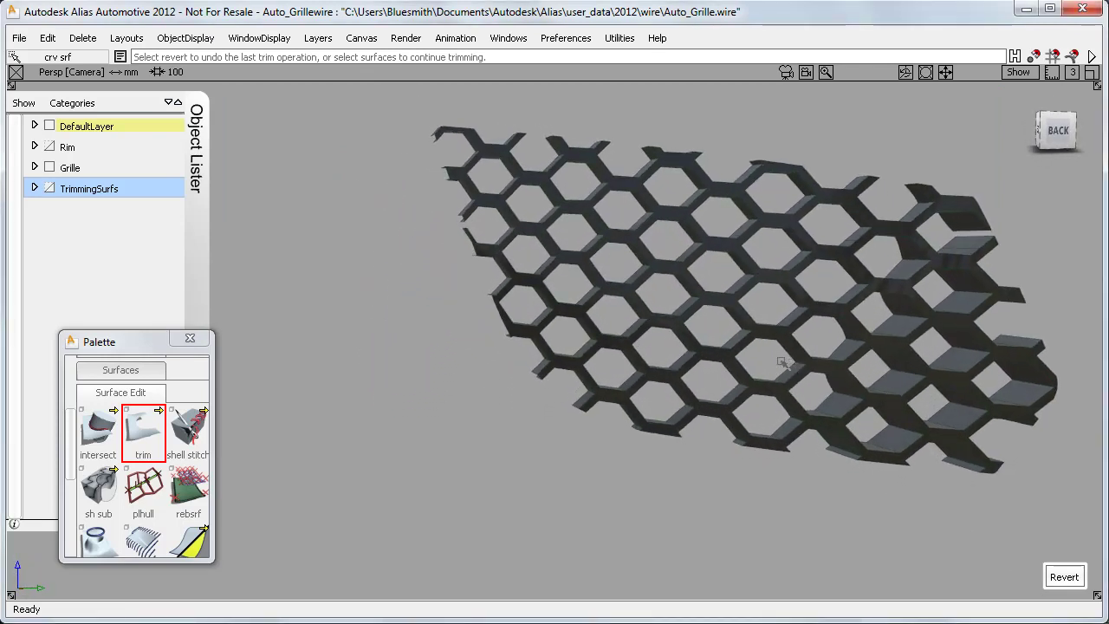
click(90, 149)
click(97, 222)
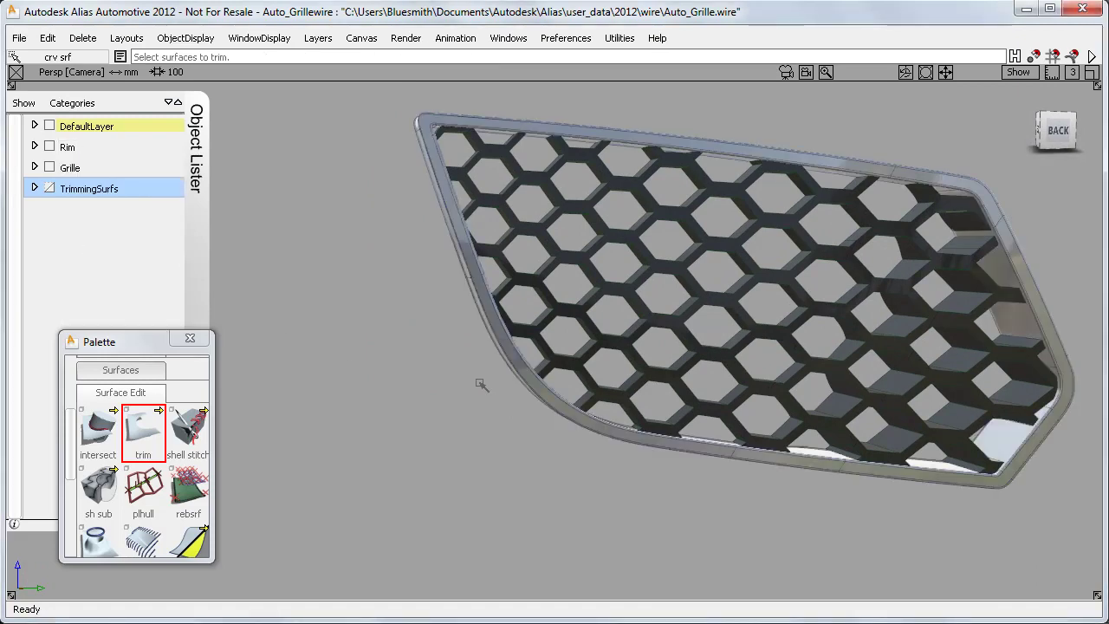
Step: Pick one trimmed wall surface of a hexagon in the middle of the grille and shrink it, accepting the deletion of its history
alt+shift+drag(597, 368, 718, 384)
click(695, 393)
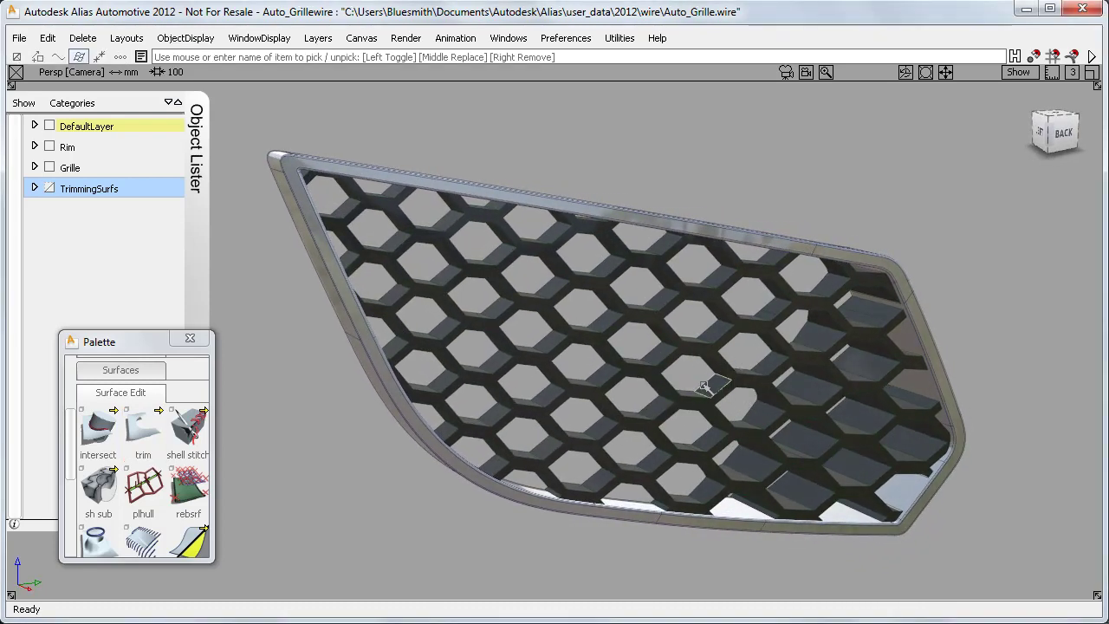
alt+shift+drag(753, 426, 636, 422)
alt+shift+right_drag(636, 423, 681, 415)
alt+shift+drag(683, 415, 649, 409)
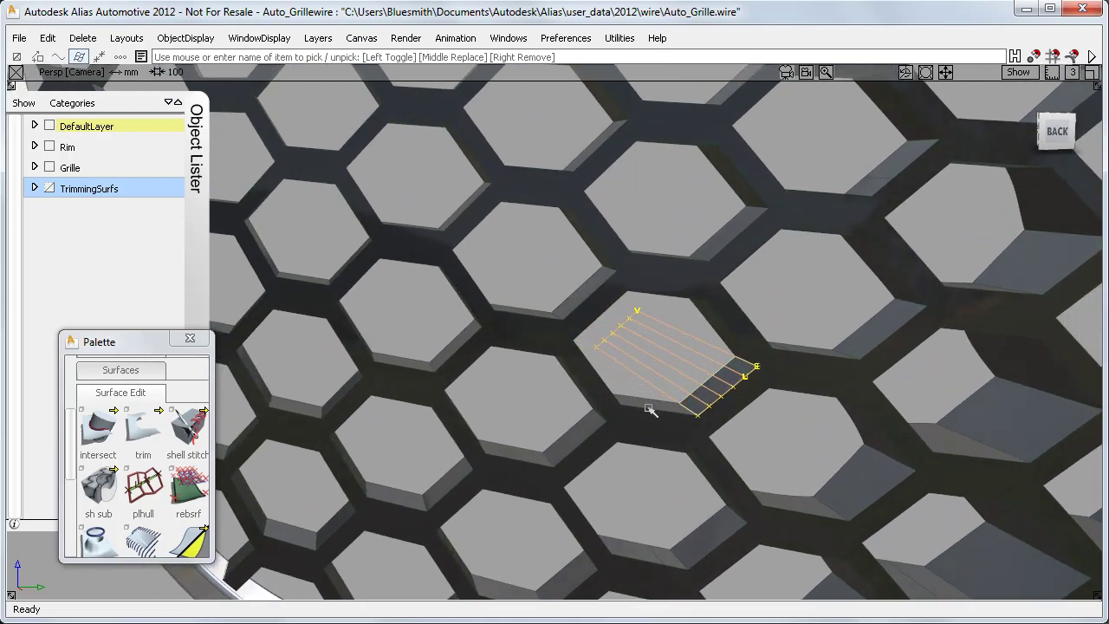
drag(143, 429, 330, 435)
key(space)
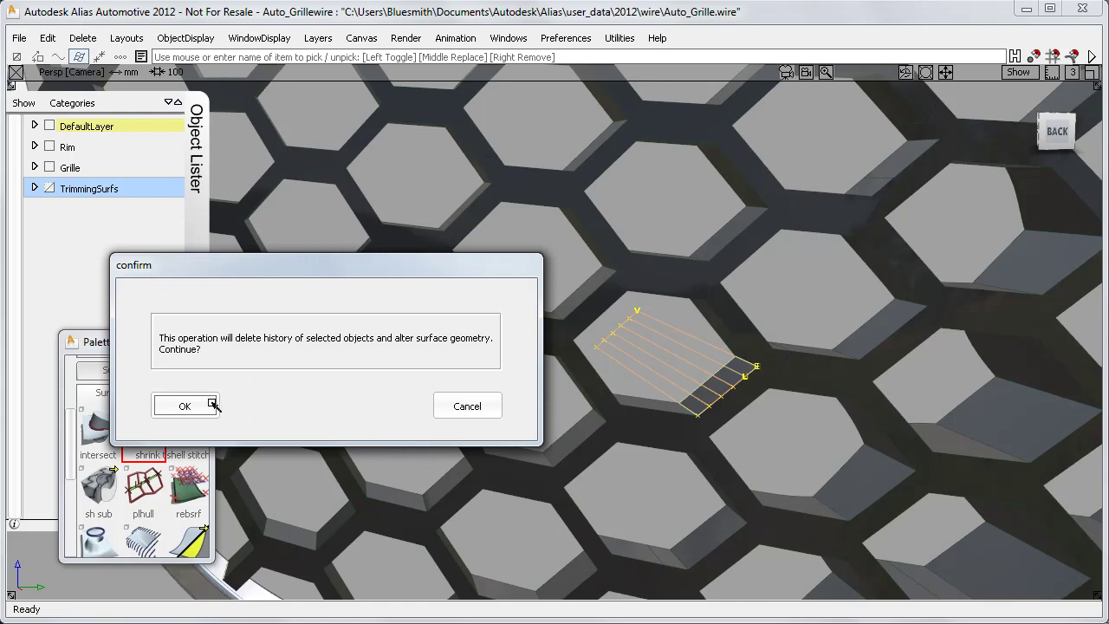
click(190, 406)
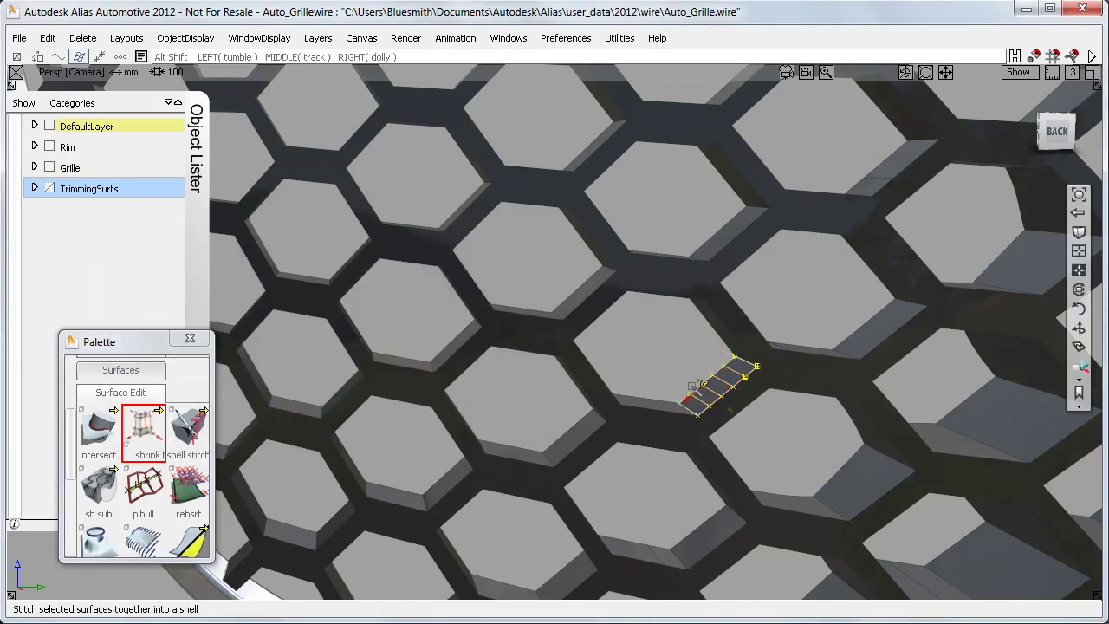
alt+shift+right_drag(745, 392, 785, 421)
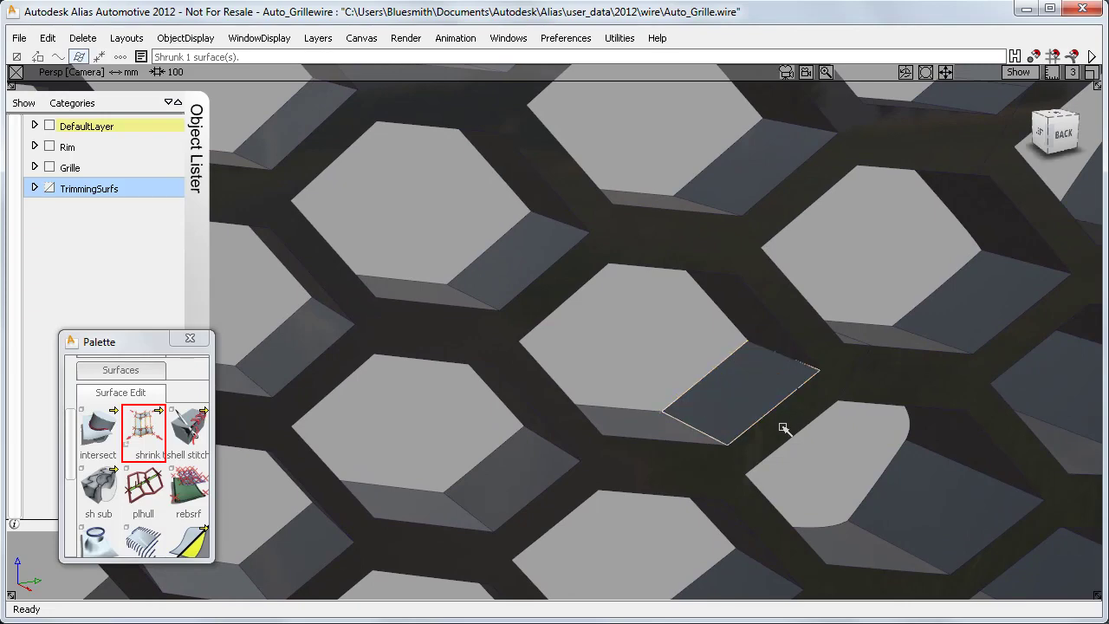
alt+shift+right_drag(806, 387, 767, 425)
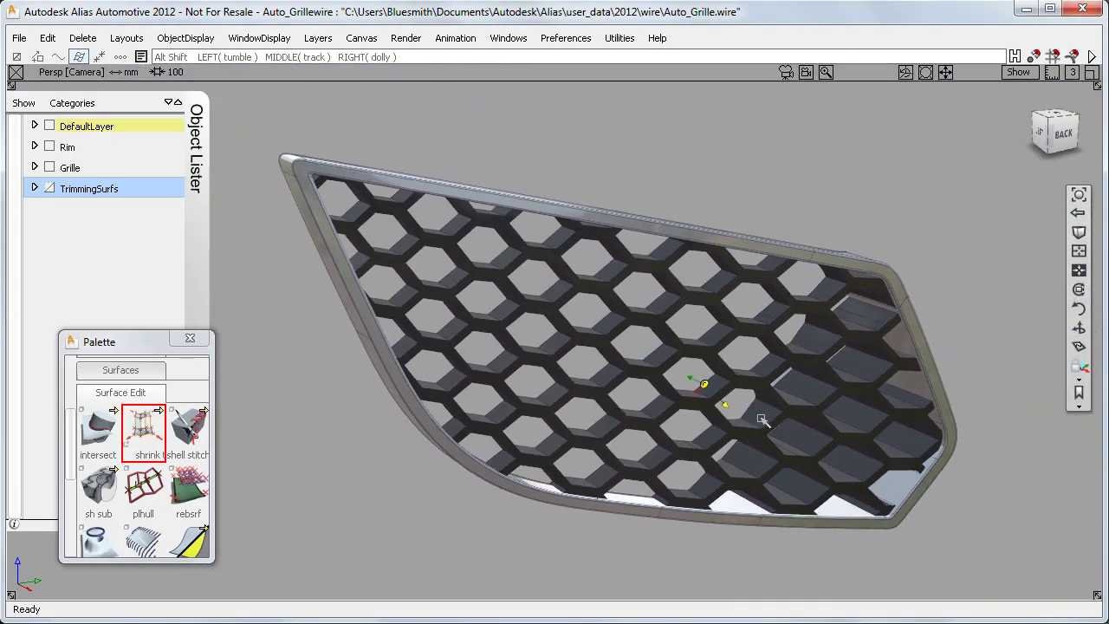
alt+shift+drag(767, 424, 690, 448)
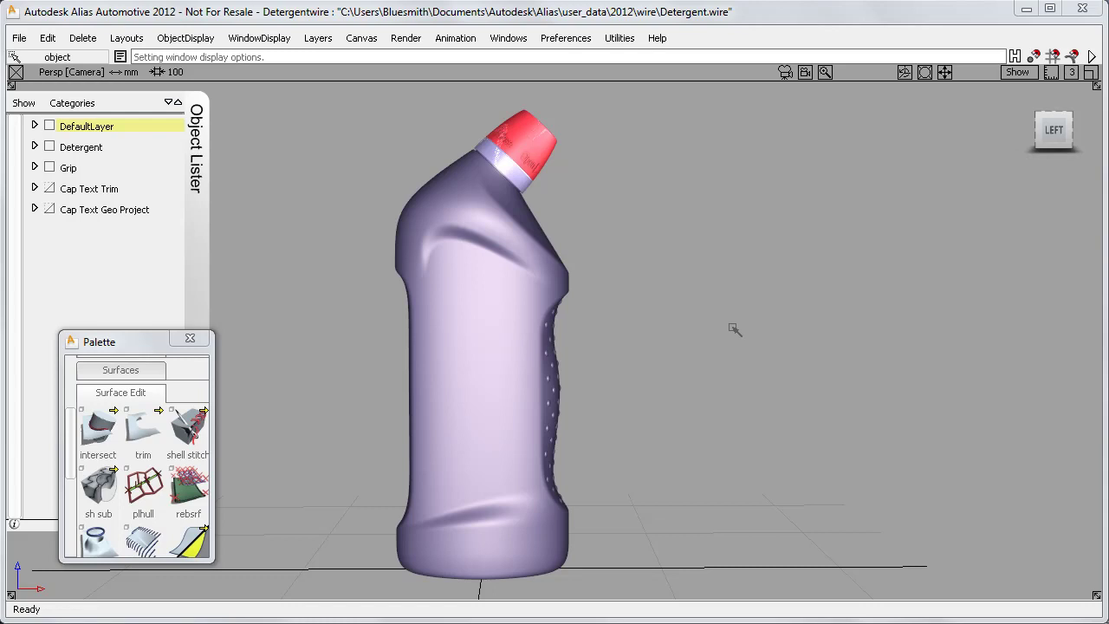
Step: In the Detergent model, examine the Close and Open cap text and the grip bumps in a magnified preview window
click(825, 73)
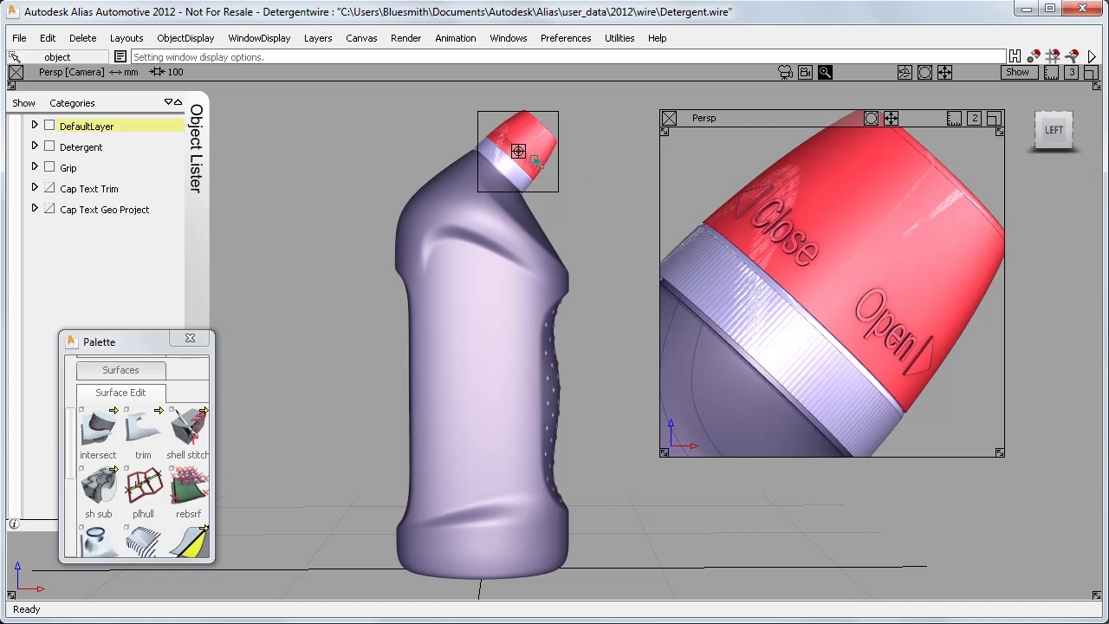
drag(518, 152, 553, 393)
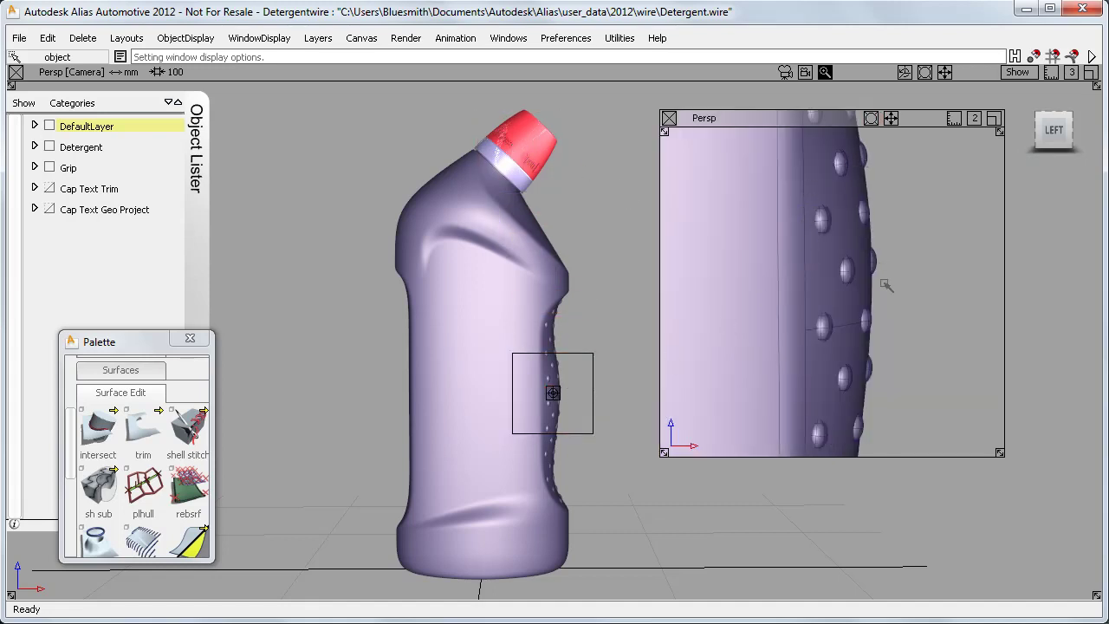
click(669, 118)
Step: Display the model's surface edge lines and set the Detergent layer to Inactive
ctrl+shift+right_drag(677, 141, 672, 180)
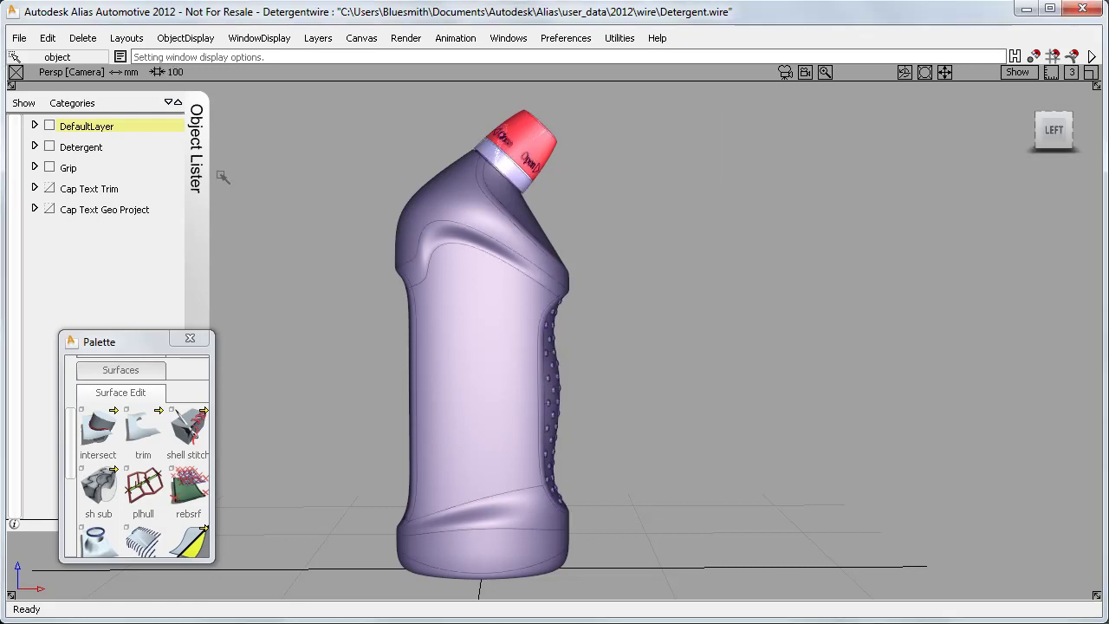
right_click(120, 150)
click(126, 204)
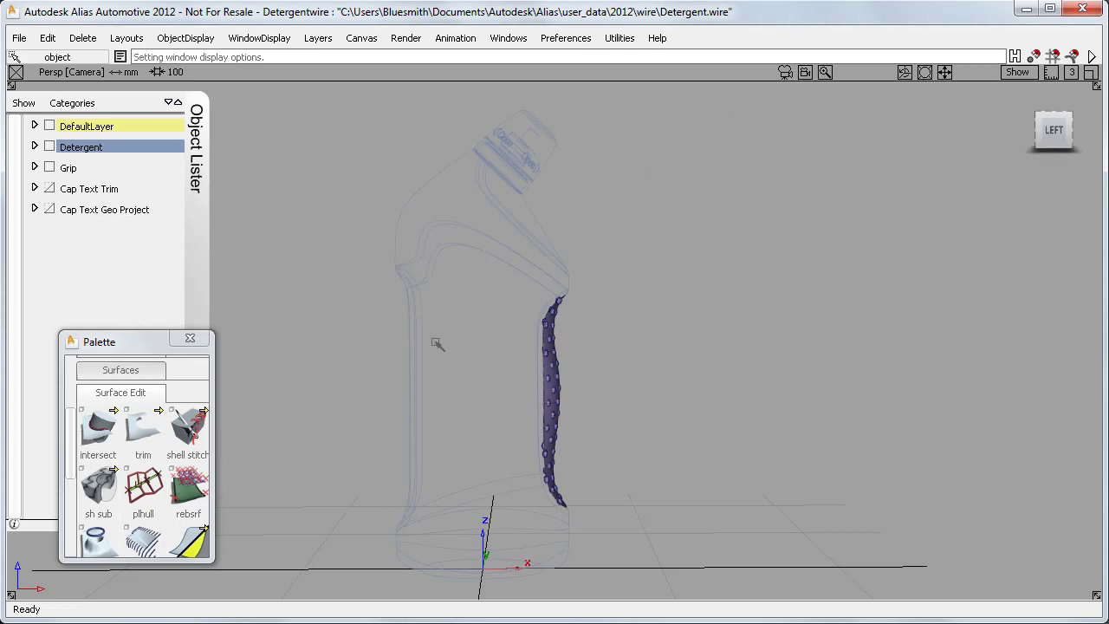
Step: Intersect the bottle's grip surface with all the bumps on it at once
alt+shift+drag(672, 412, 479, 430)
alt+shift+right_drag(479, 430, 485, 426)
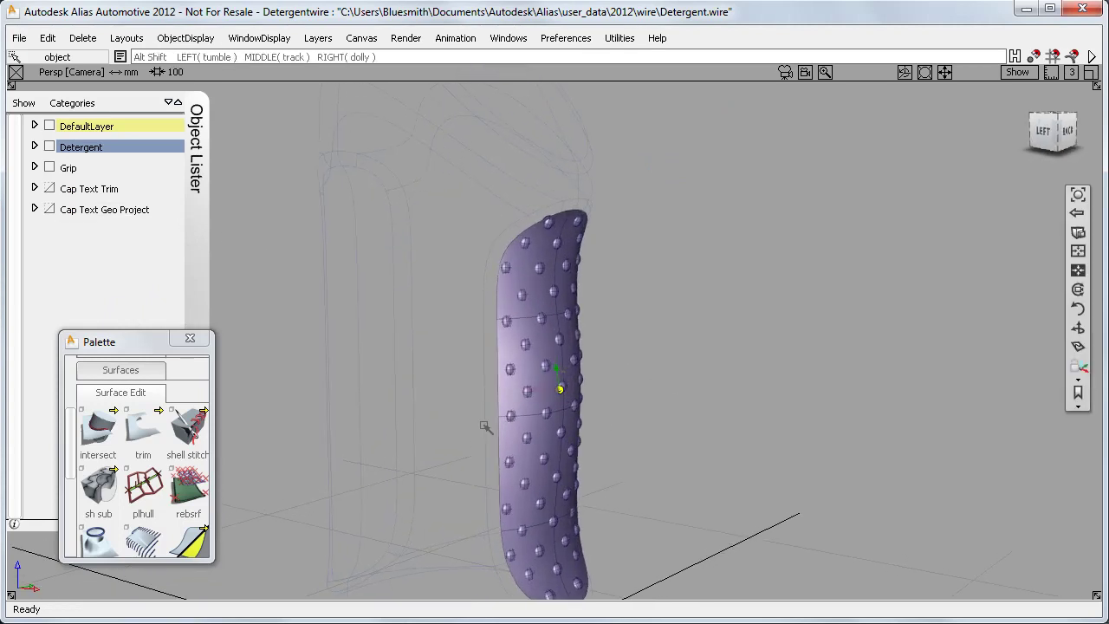
alt+shift+middle_drag(485, 425, 484, 386)
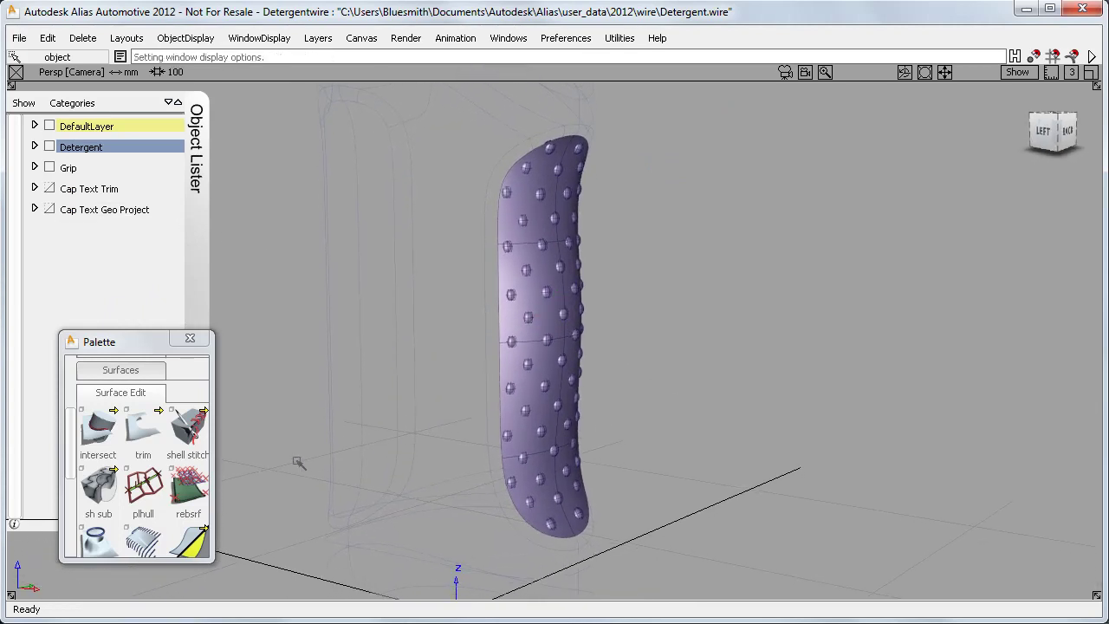
click(98, 430)
click(574, 534)
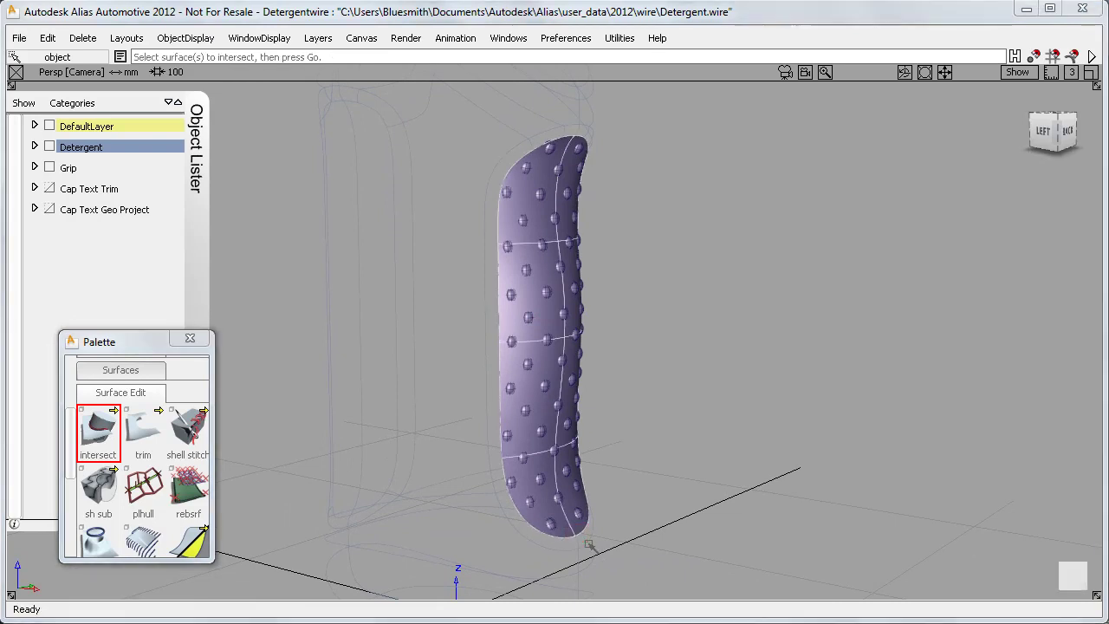
drag(476, 547, 688, 118)
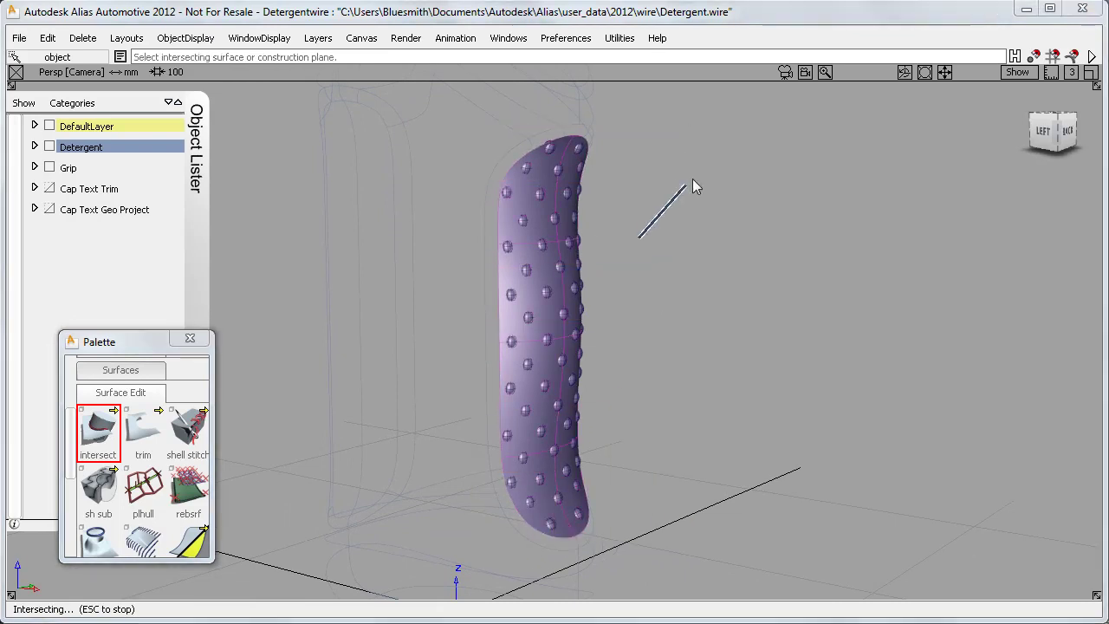
drag(482, 402, 649, 186)
mouse_move(649, 310)
alt+shift+right_down()
mouse_move(606, 337)
mouse_move(648, 304)
mouse_move(663, 308)
alt+shift+right_up()
alt+shift+drag(663, 308, 579, 316)
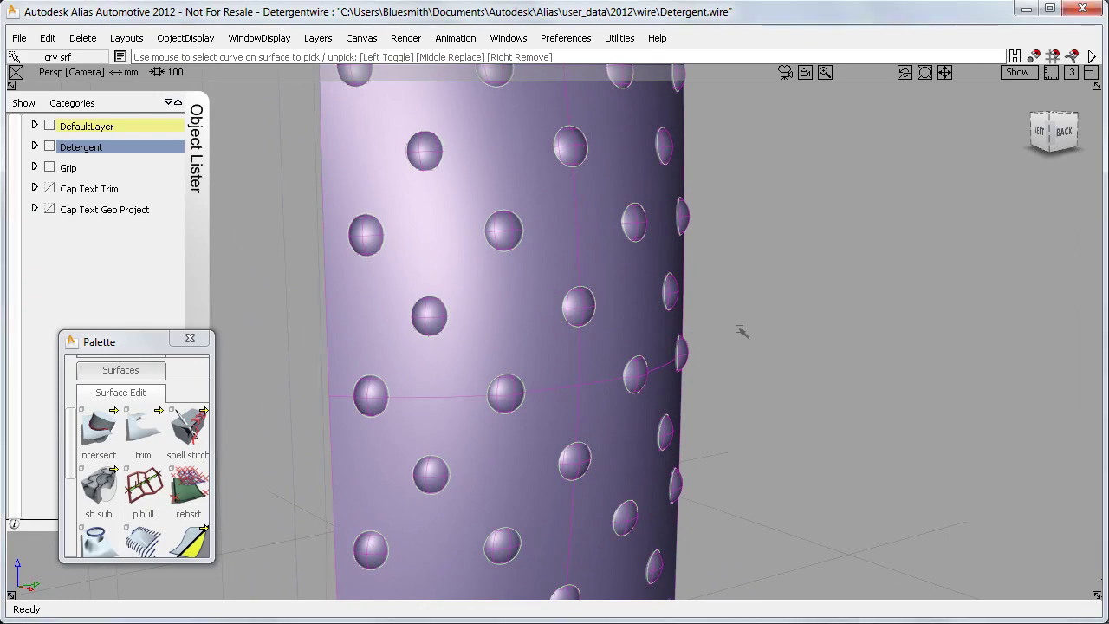
Step: Trim the grip surface and all its bumps together, keeping the outer grip area and the protruding bump regions
alt+shift+right_drag(737, 329, 736, 361)
alt+shift+drag(735, 362, 668, 391)
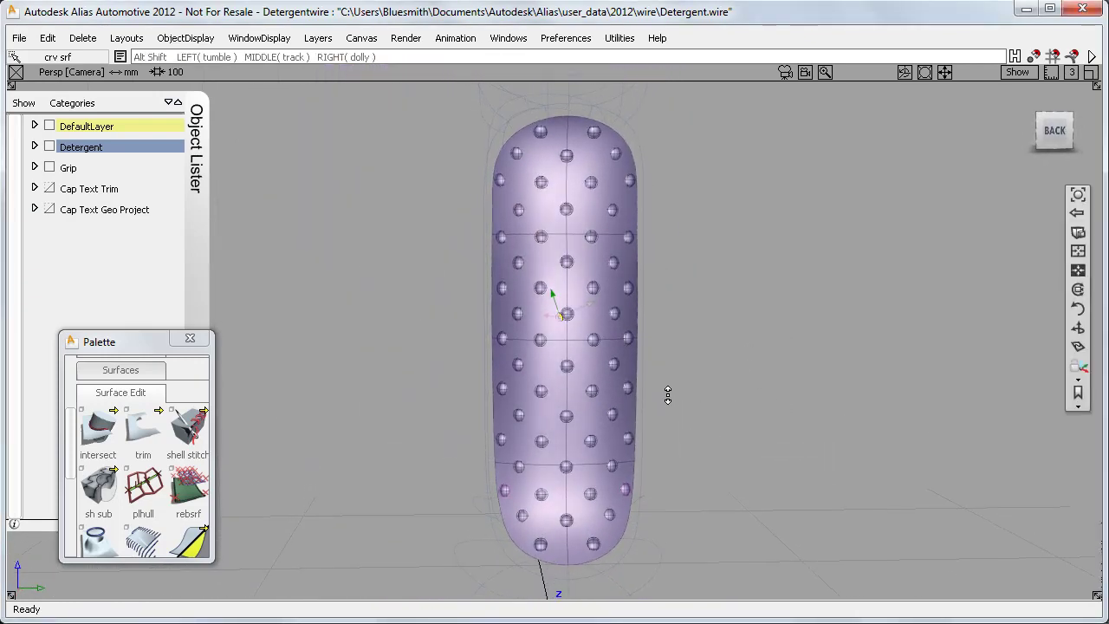
click(143, 429)
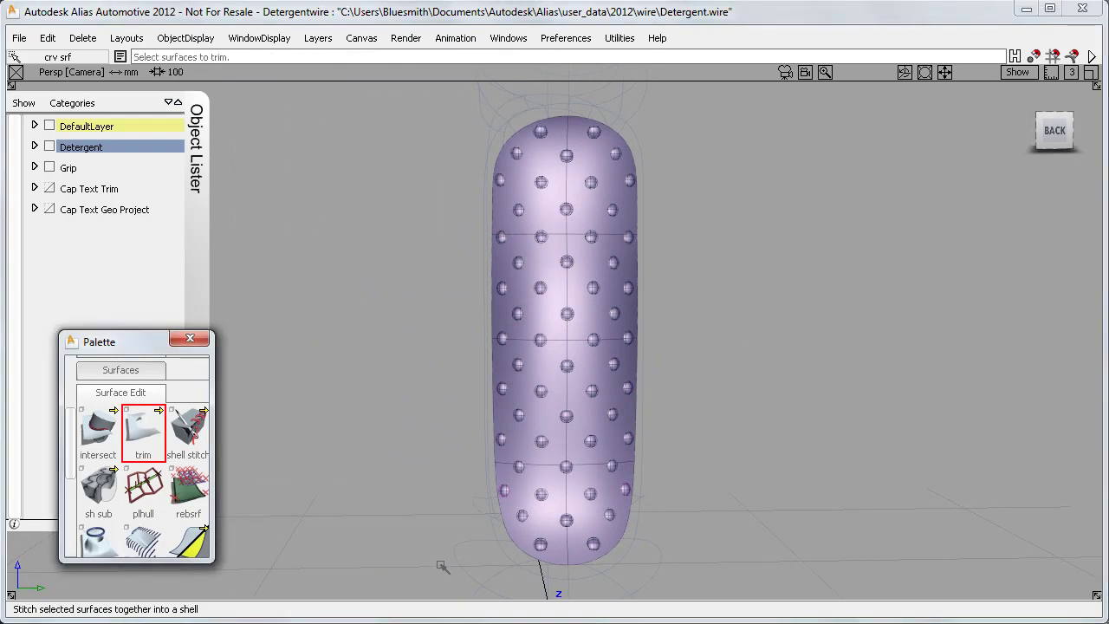
drag(444, 571, 707, 104)
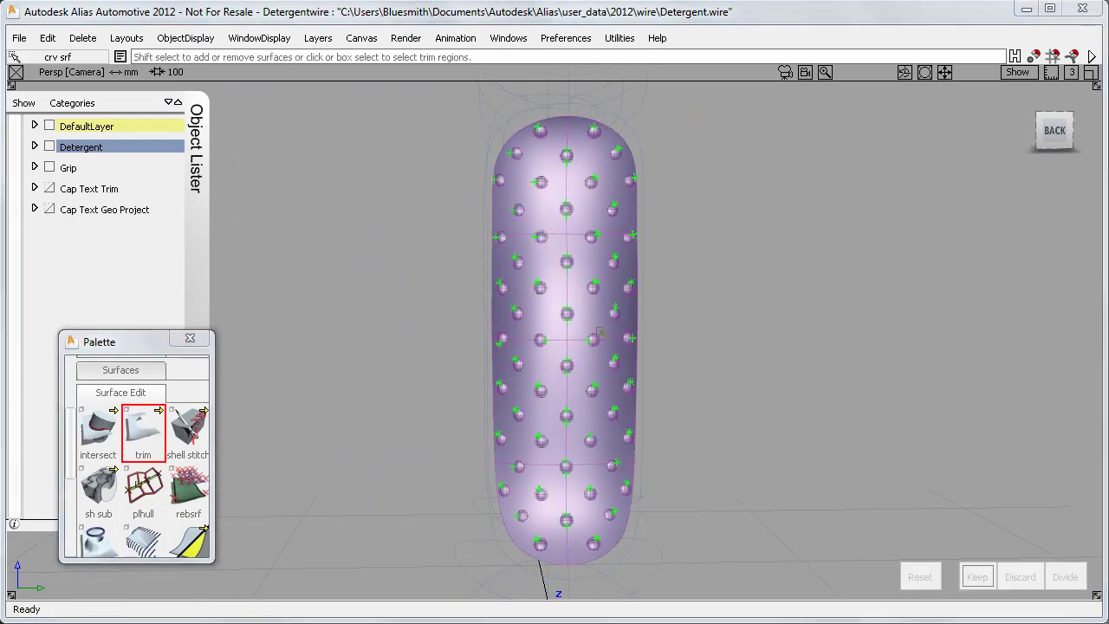
drag(476, 572, 675, 101)
alt+shift+right_drag(653, 192, 721, 241)
alt+shift+drag(721, 241, 728, 196)
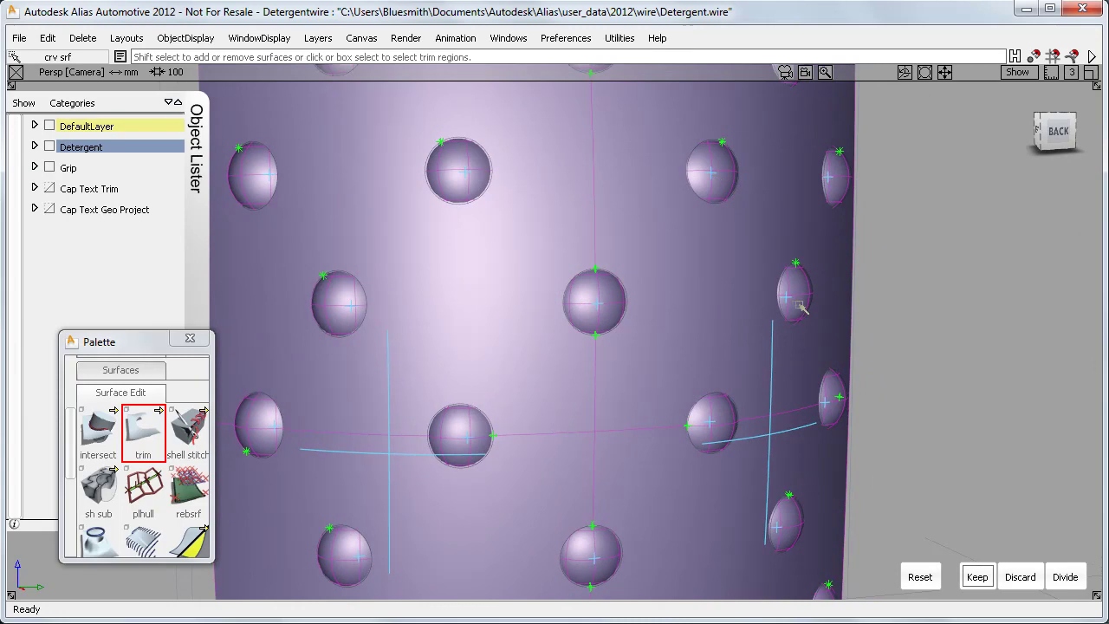
click(972, 576)
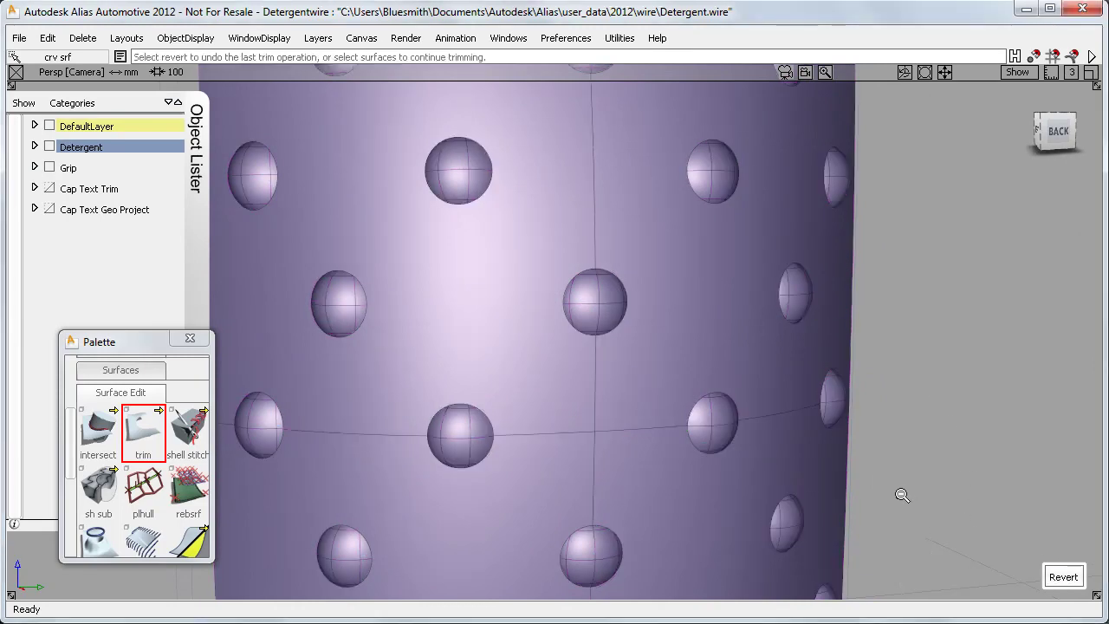
Step: Hide the Grip layer and make the Cap Text Trim layer visible
alt+shift+right_drag(607, 472, 485, 459)
alt+shift+drag(485, 459, 545, 449)
alt+shift+right_drag(546, 449, 661, 454)
alt+shift+drag(776, 468, 489, 460)
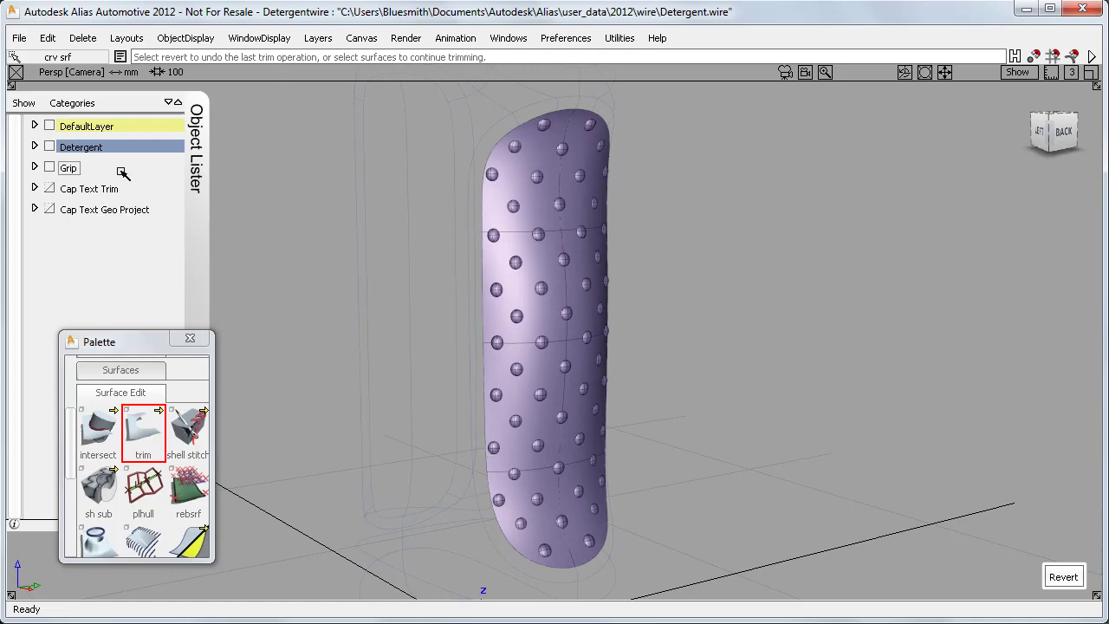
right_click(122, 172)
click(122, 242)
right_click(117, 193)
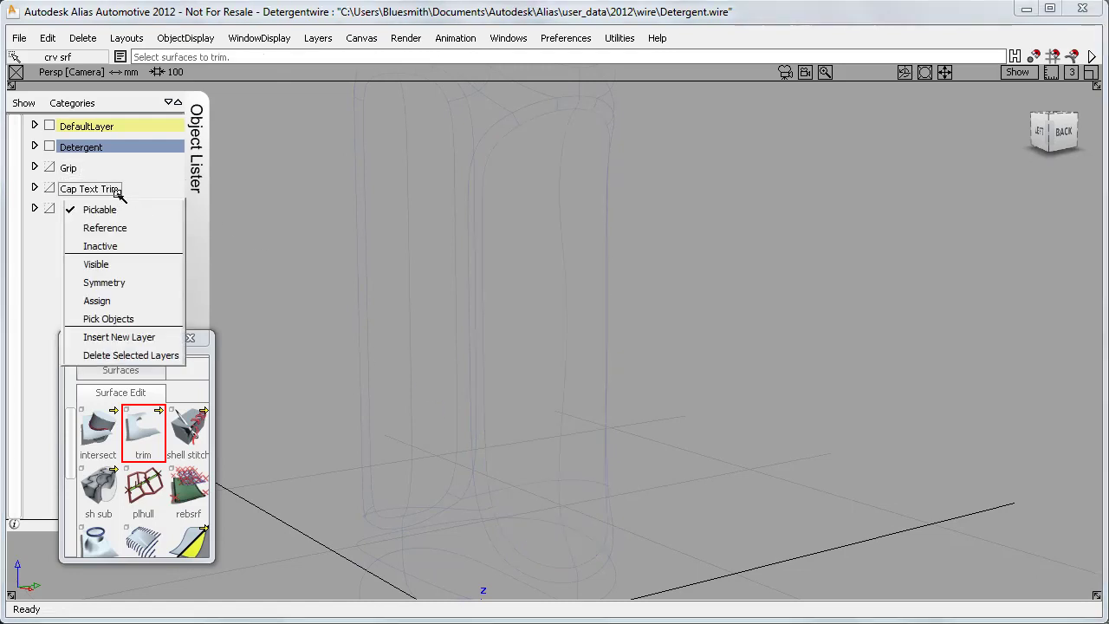
click(116, 265)
Step: Trim the wall surface on the stem of the letter p in the Open text, keeping its lower region
alt+shift+drag(438, 280, 496, 443)
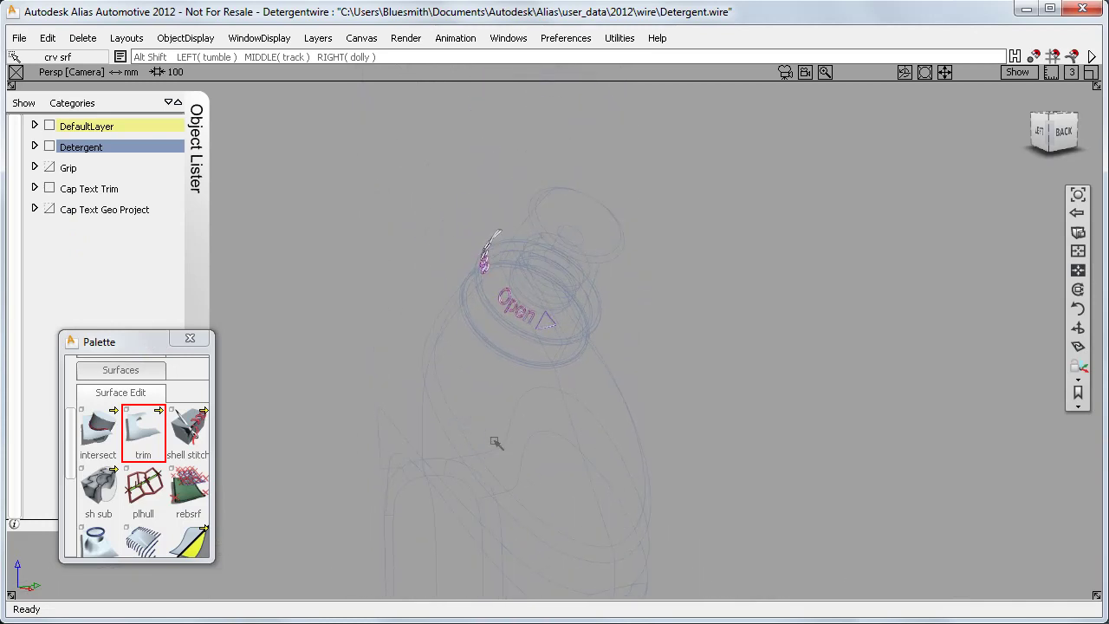
alt+shift+click(510, 312)
alt+shift+drag(515, 399, 549, 428)
alt+shift+right_drag(550, 428, 650, 371)
alt+shift+drag(612, 404, 515, 319)
click(143, 429)
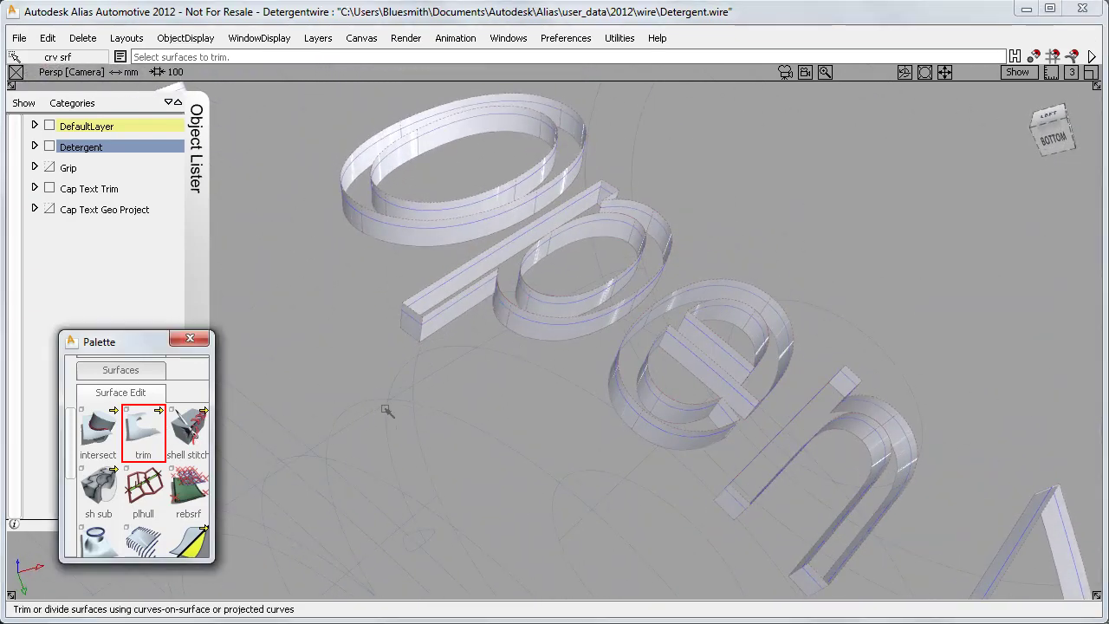
click(371, 368)
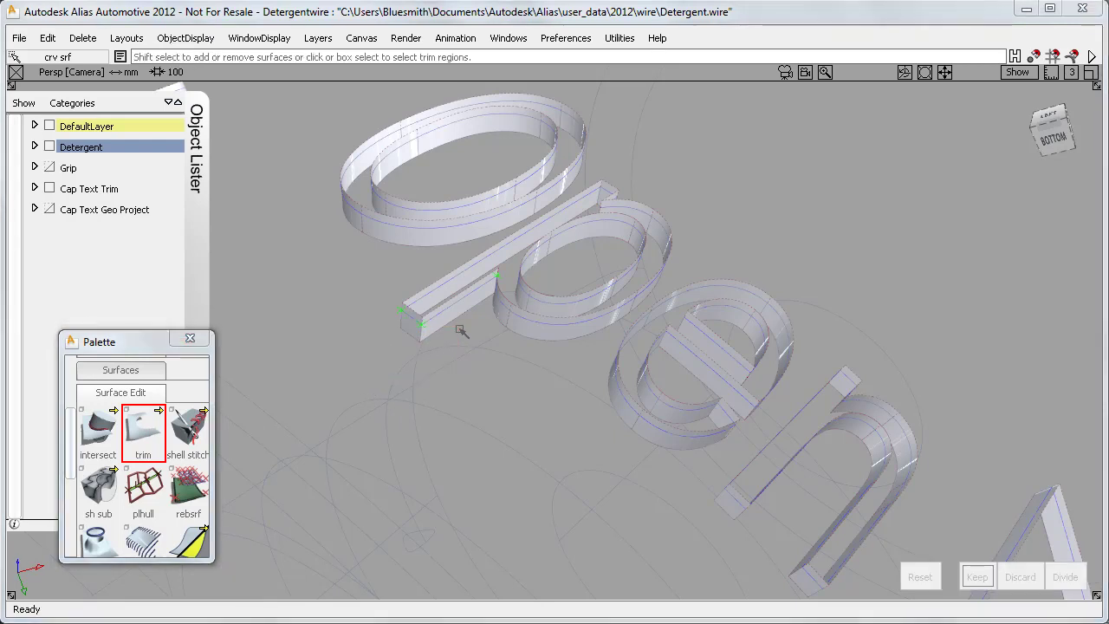
drag(381, 361, 451, 330)
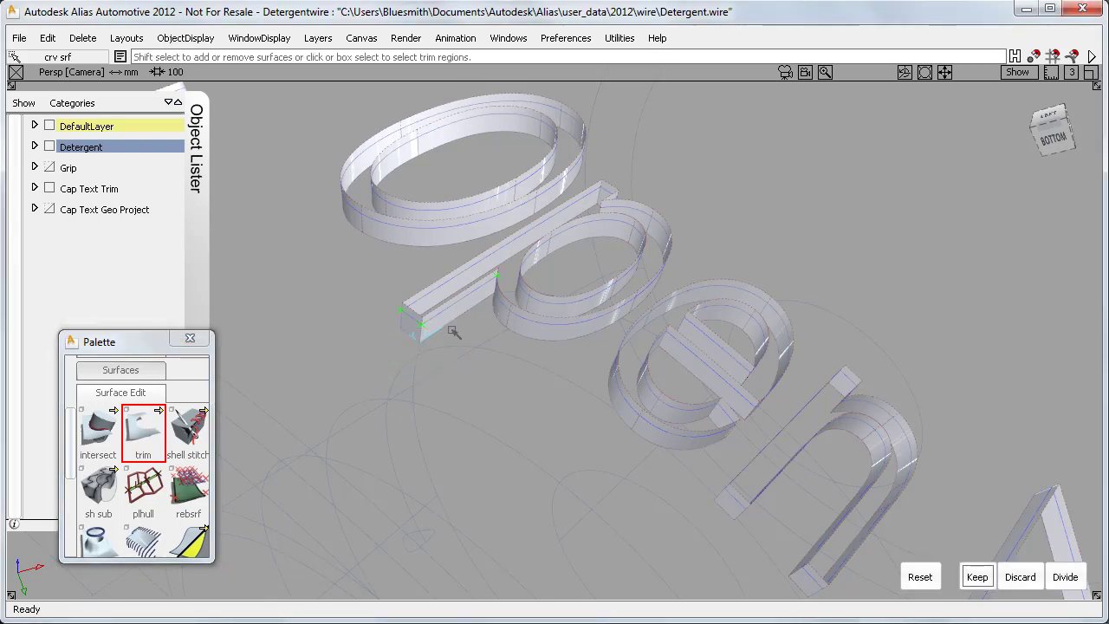
key(space)
Step: Trim the outer curved walls of the letters p and e in the Open text, keeping their lower regions
click(506, 327)
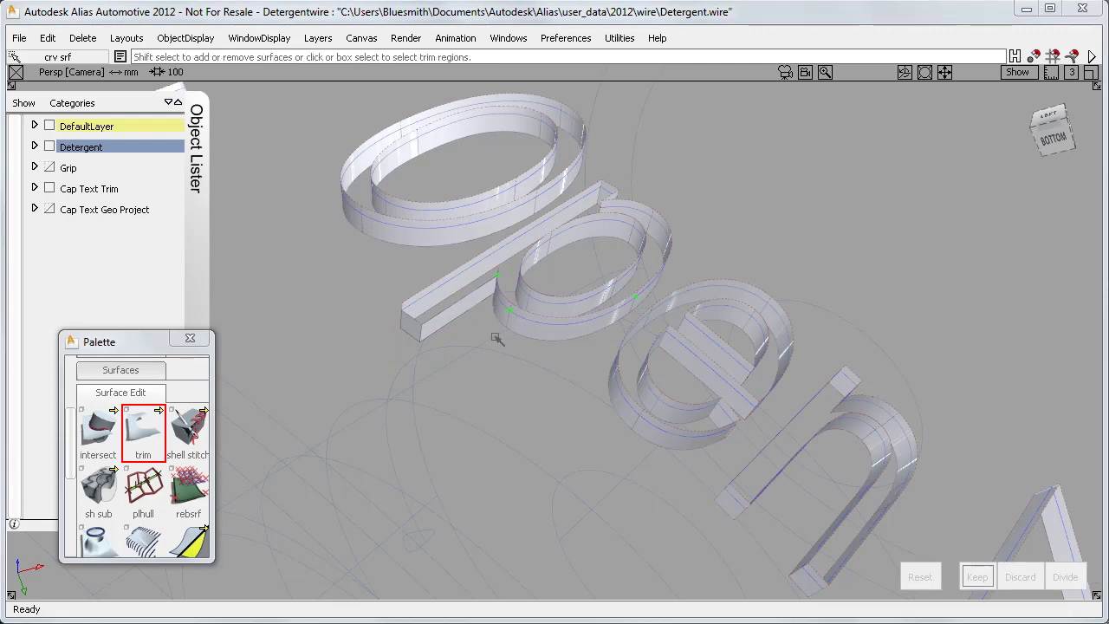
drag(510, 325, 514, 322)
key(space)
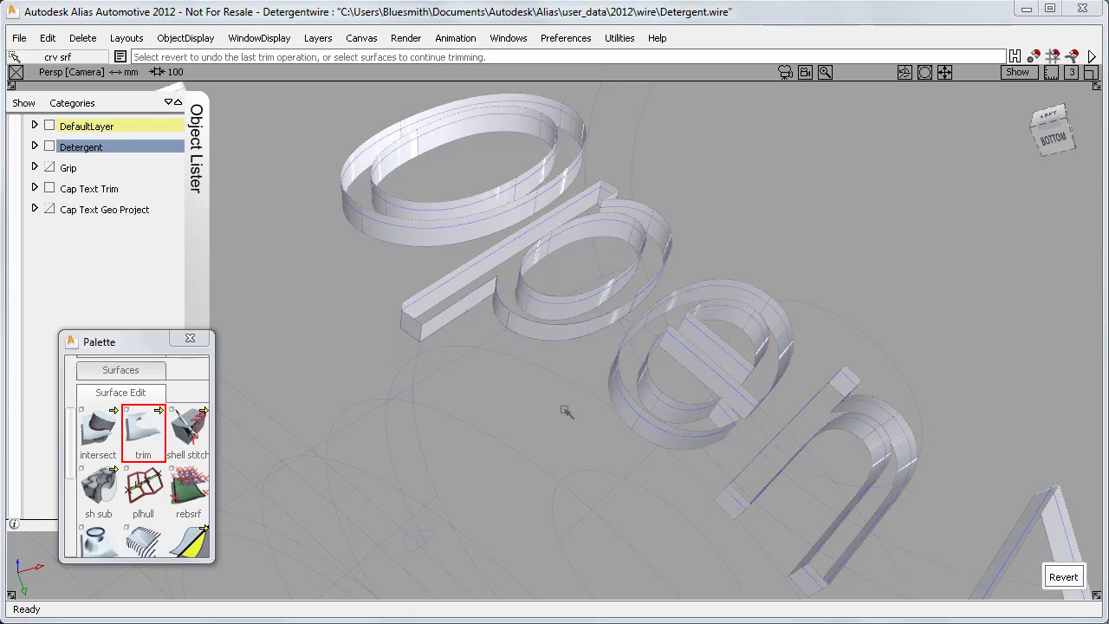
click(639, 426)
drag(624, 441, 637, 424)
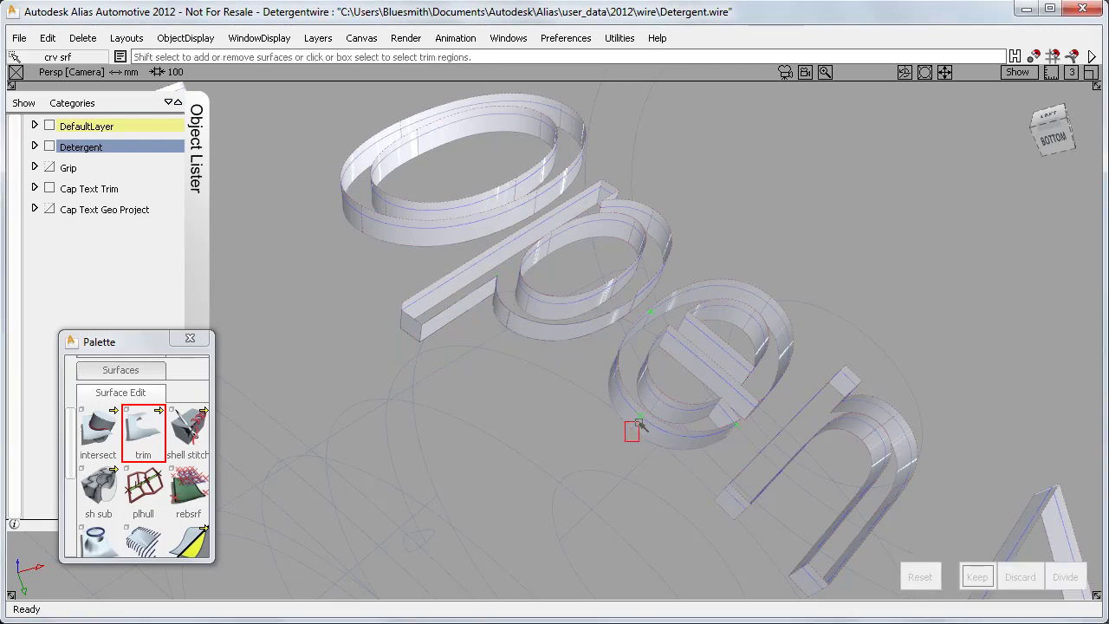
key(Return)
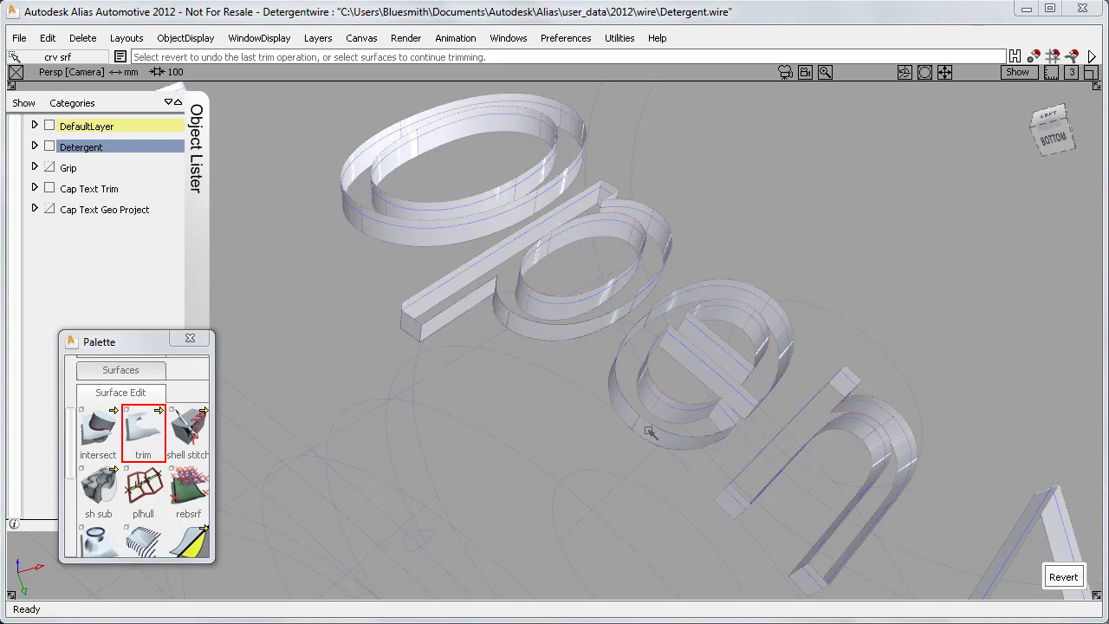
Step: Trim the inner curved wall below the crossbar of the letter e, keeping its lower region
mouse_move(648, 430)
alt+shift+mouse_down()
mouse_move(660, 411)
mouse_move(650, 423)
alt+shift+mouse_up()
alt+shift+right_drag(650, 423, 672, 422)
alt+shift+middle_drag(675, 423, 648, 422)
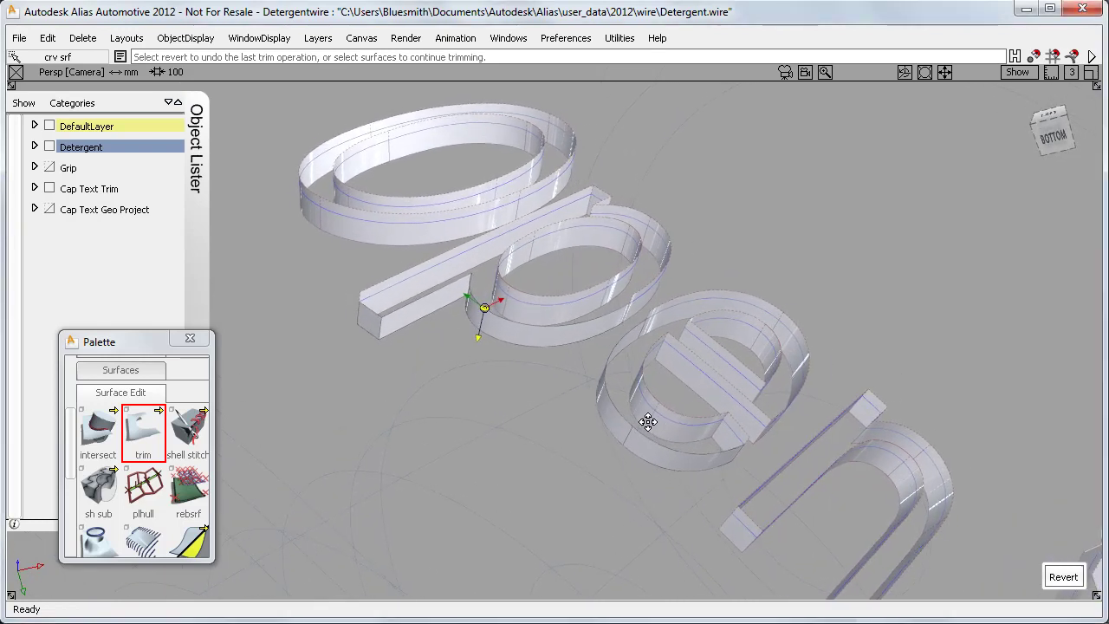
alt+shift+drag(648, 422, 645, 419)
click(660, 412)
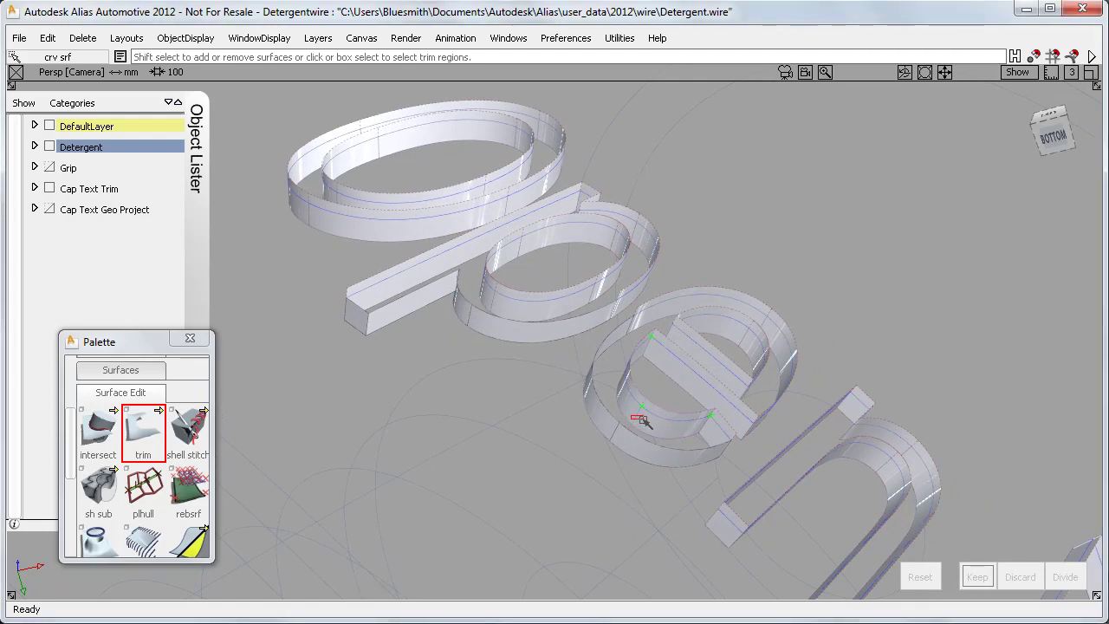
click(642, 422)
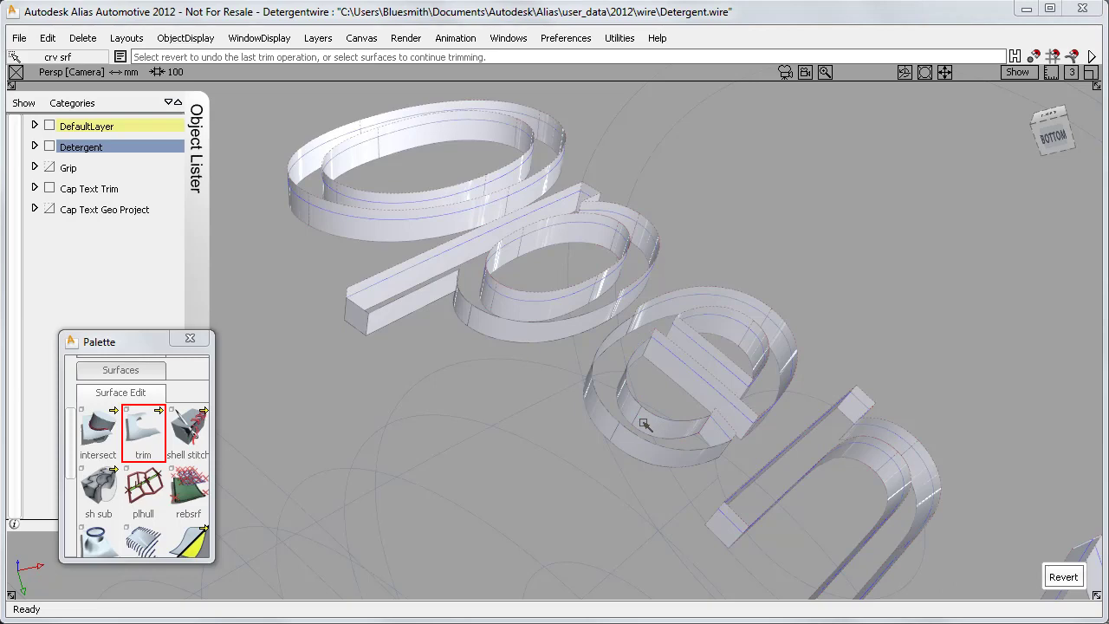
Step: In the Left view, hide the Cap Text Trim layer and make the Cap Text Geo Project layer visible
alt+shift+right_drag(727, 435, 672, 433)
alt+shift+drag(672, 433, 690, 369)
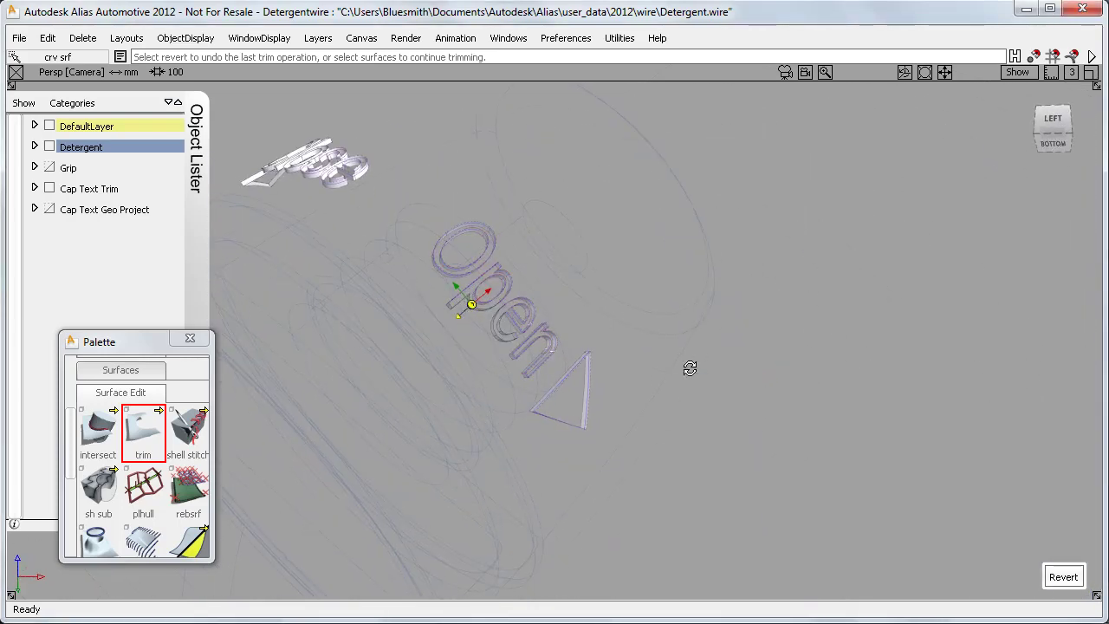
alt+shift+drag(1057, 121, 824, 330)
alt+shift+right_drag(826, 329, 538, 479)
alt+shift+middle_drag(539, 479, 538, 266)
right_click(123, 197)
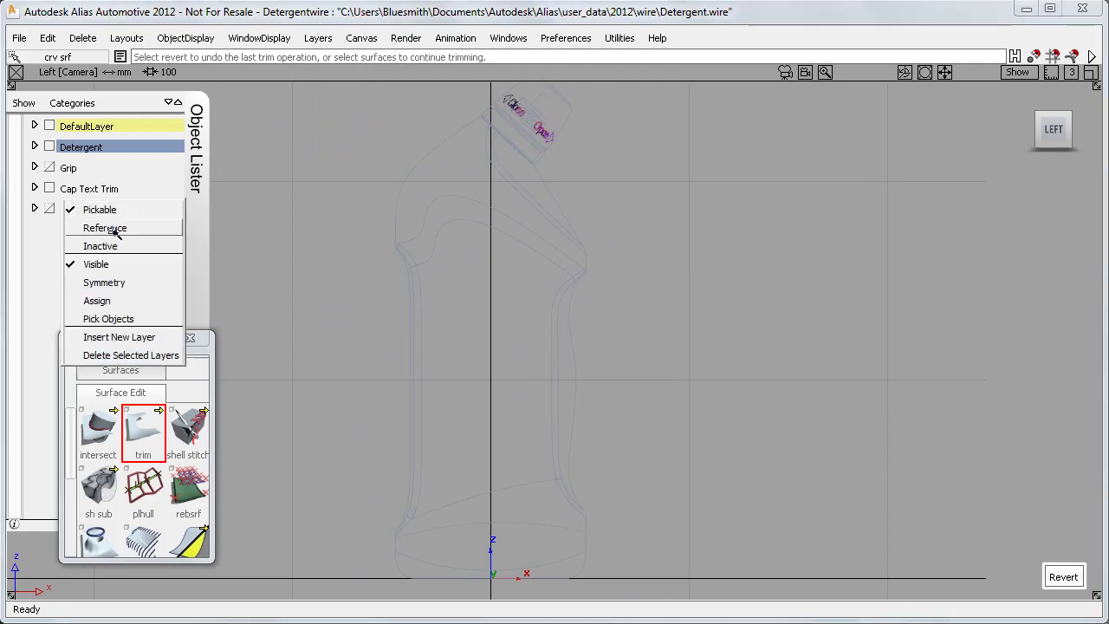
click(115, 228)
right_click(127, 218)
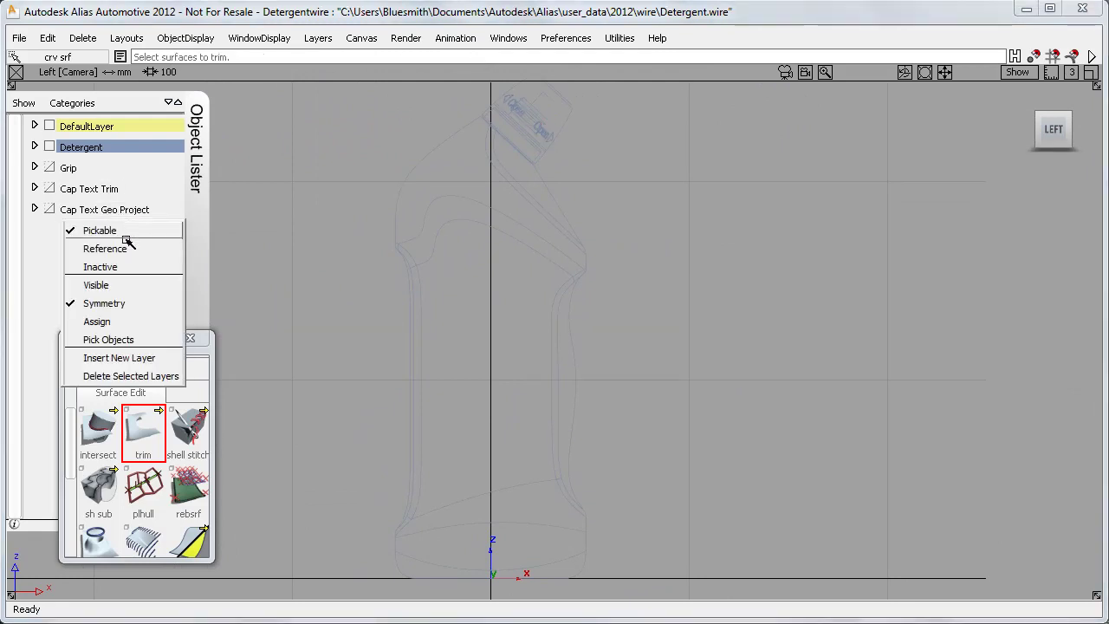
click(126, 285)
Step: Examine the flat Close and Open text curves and review the Geometry Mapping options
alt+shift+right_drag(580, 474, 574, 487)
ctrl+shift+drag(563, 540, 988, 477)
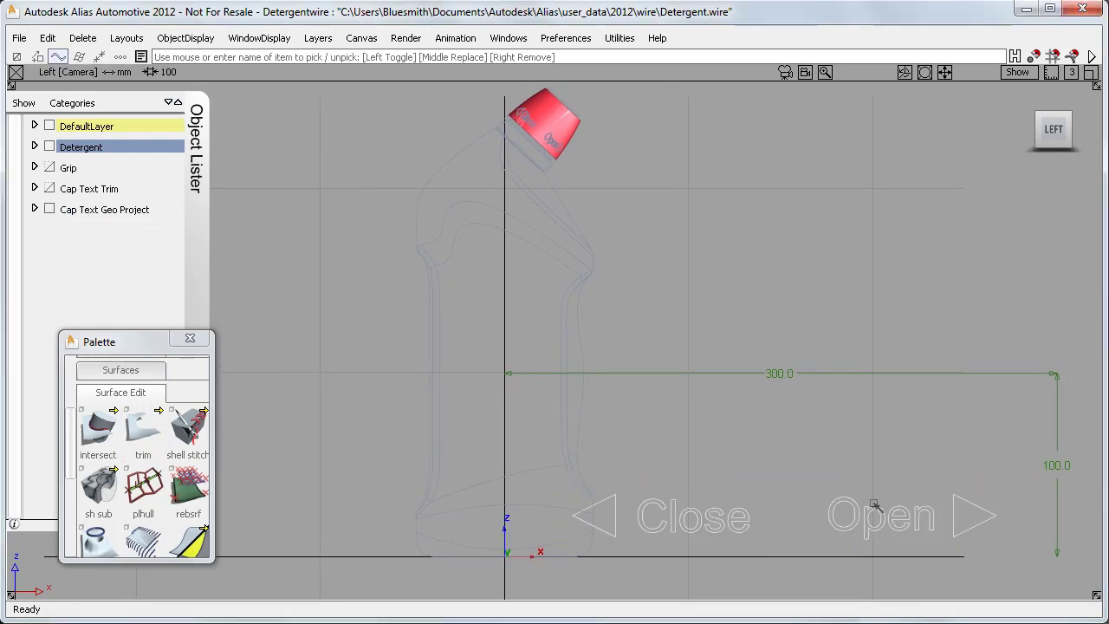
ctrl+shift+drag(797, 507, 762, 390)
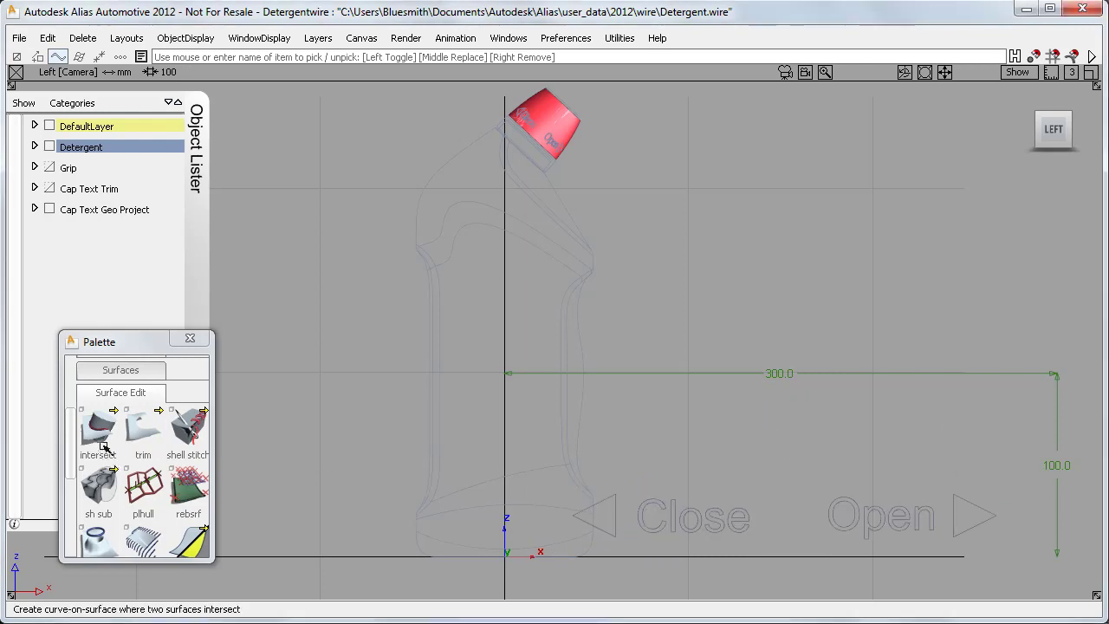
drag(97, 430, 167, 430)
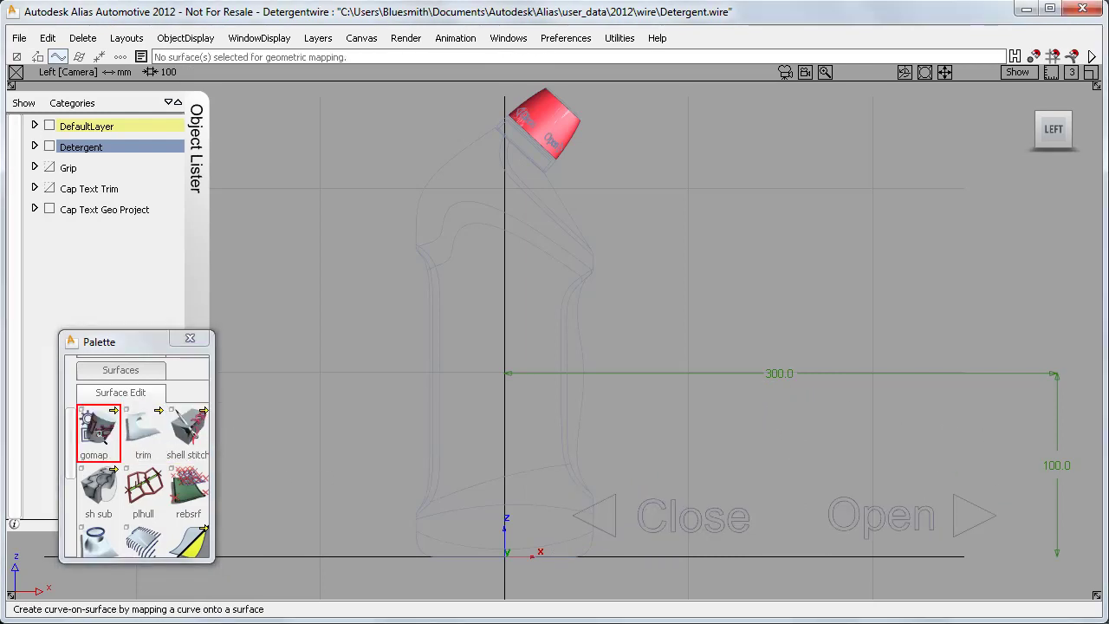
double_click(101, 434)
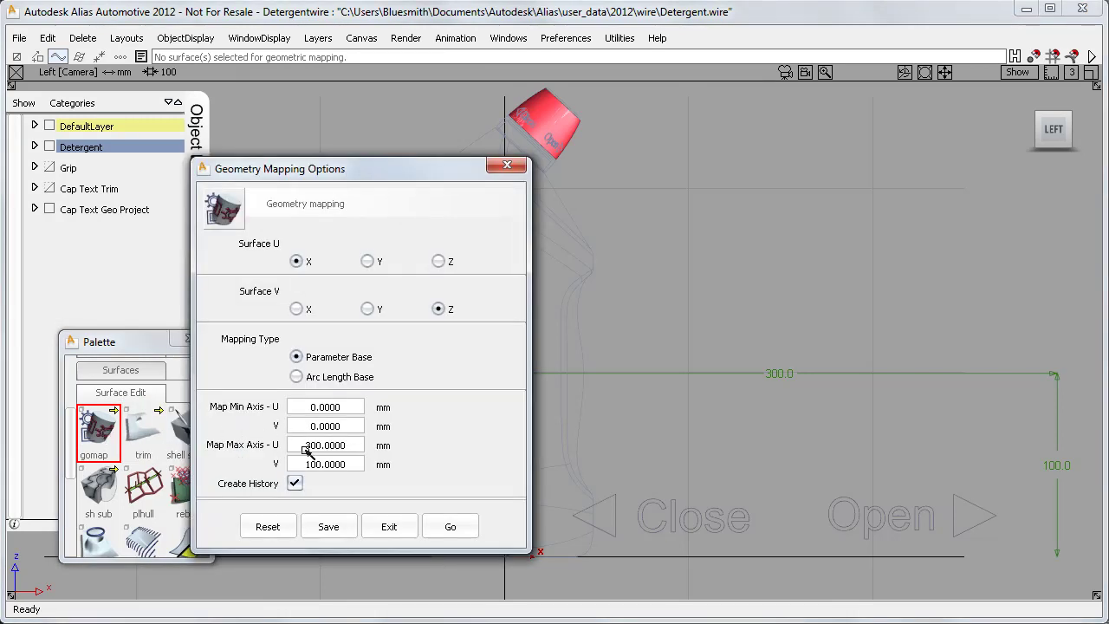
click(376, 520)
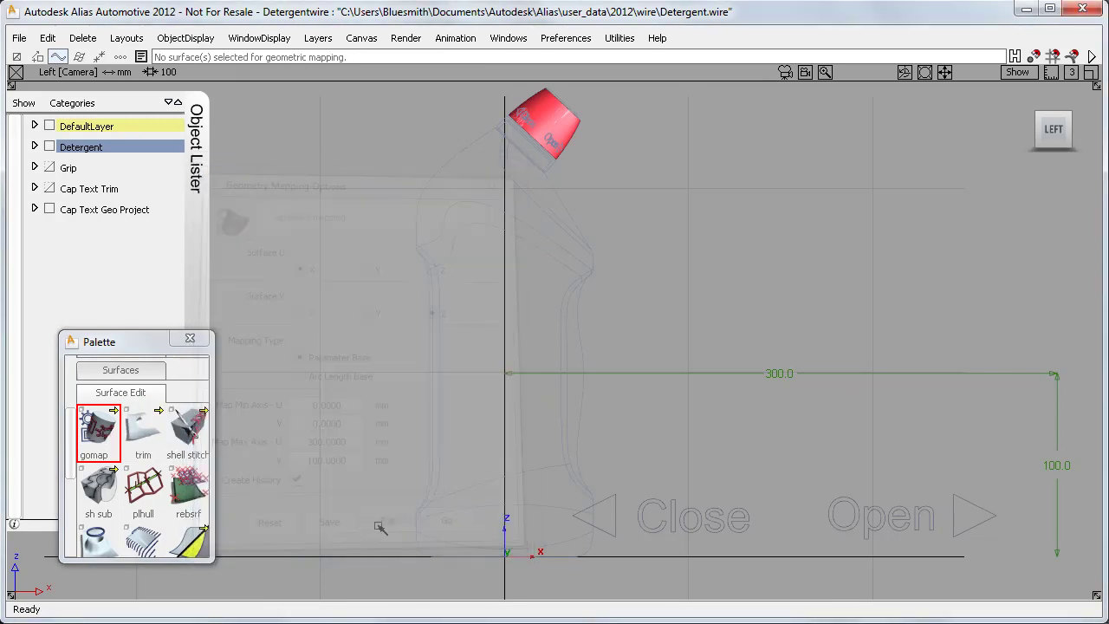
Step: Hide the Detergent layer and display the red cap surface in a magnified preview window
right_click(162, 149)
click(144, 223)
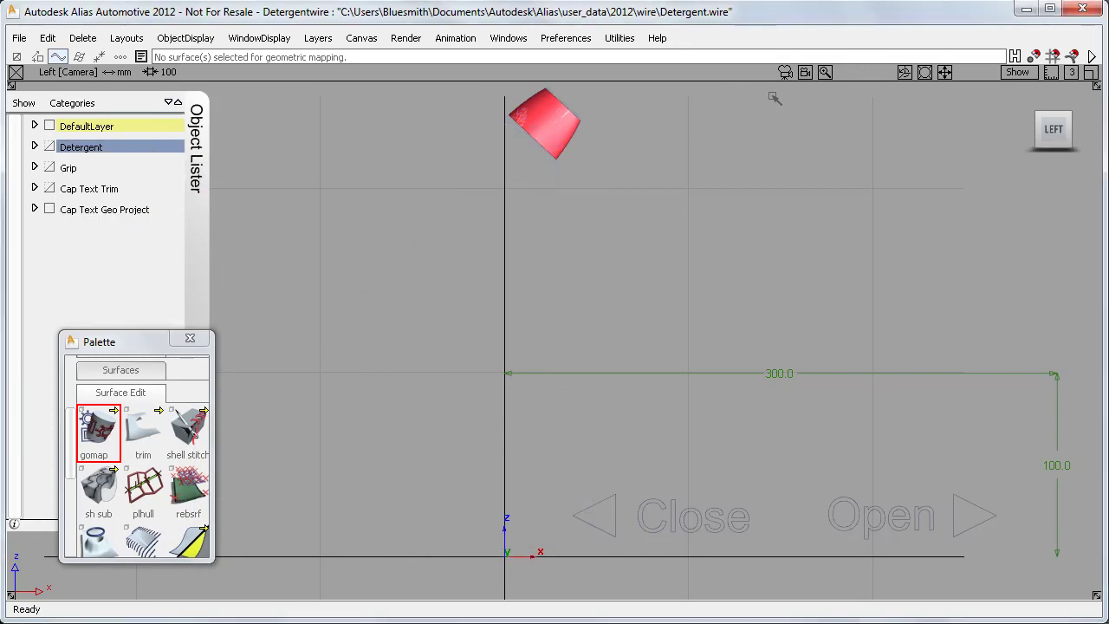
click(824, 73)
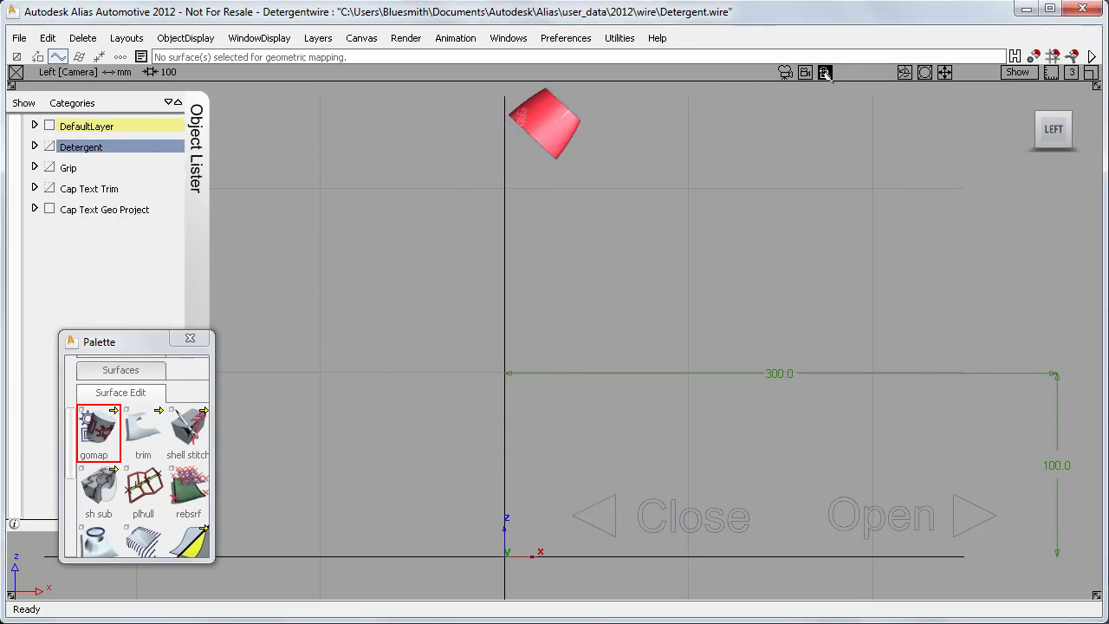
Step: Map the flat Close and Open text and arrow curves onto the red cap surface, and pick the mapped curves-on-surface
ctrl+shift+drag(585, 106, 584, 159)
click(570, 136)
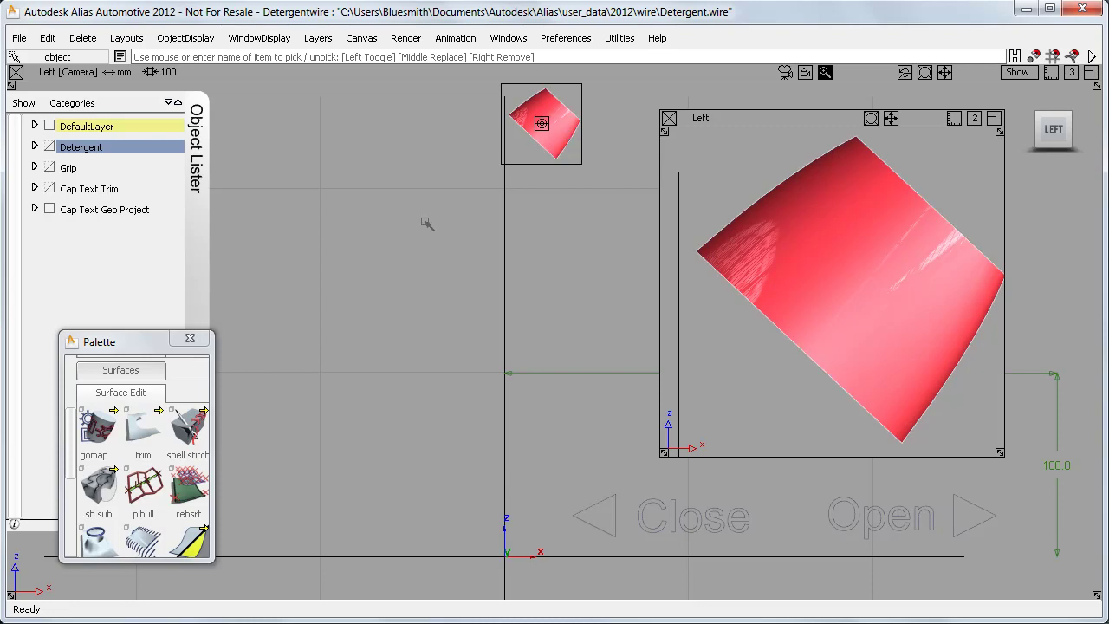
click(119, 414)
drag(539, 472, 1003, 563)
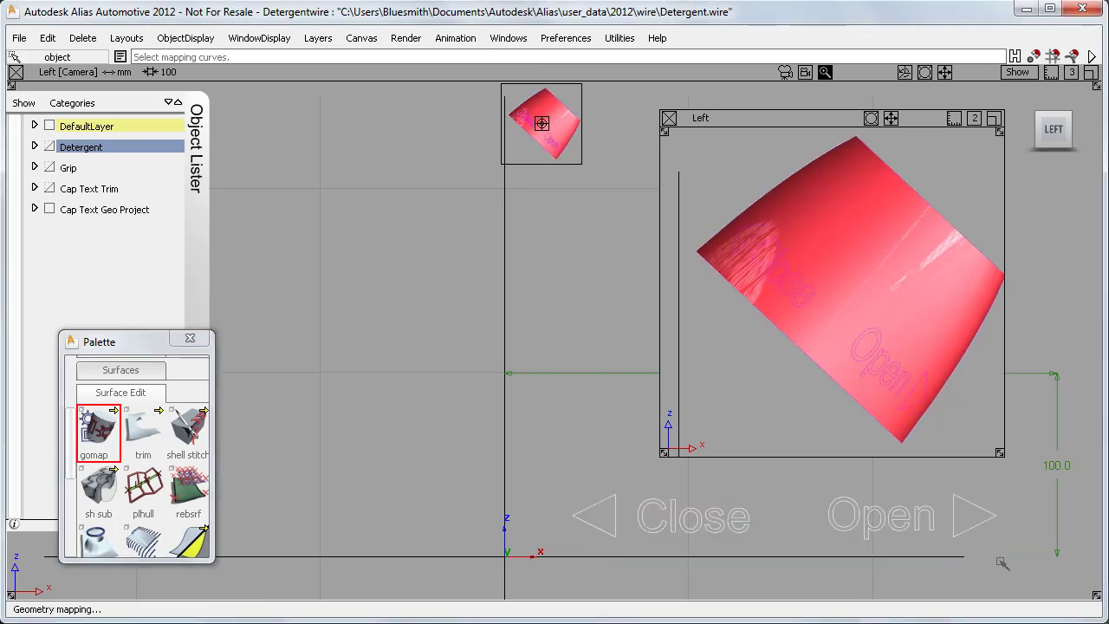
ctrl+shift+drag(752, 366, 775, 351)
drag(693, 405, 951, 211)
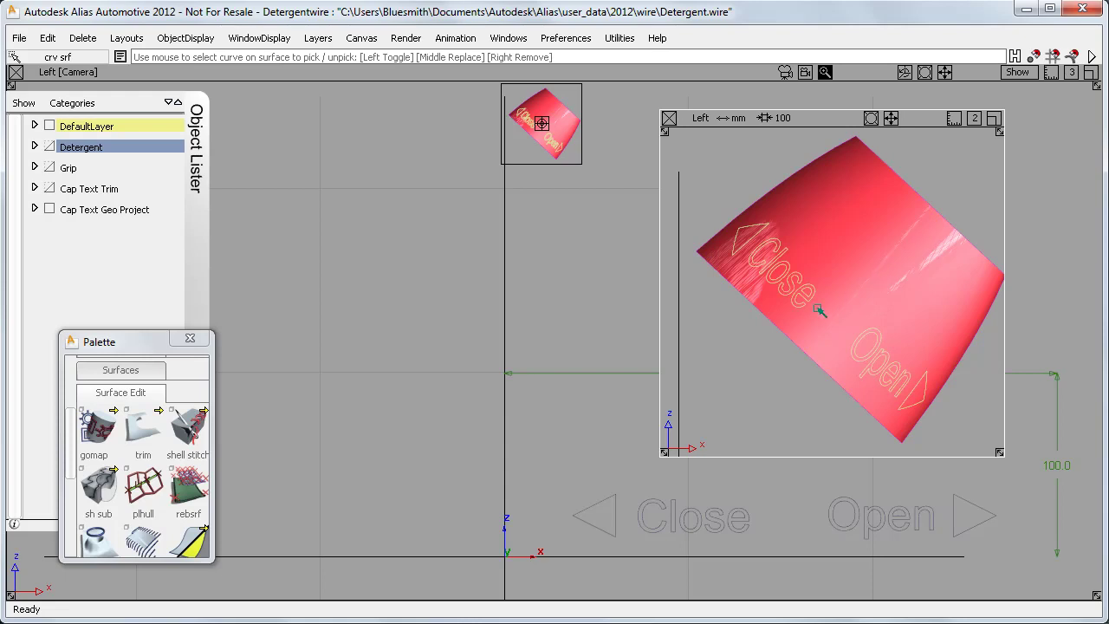